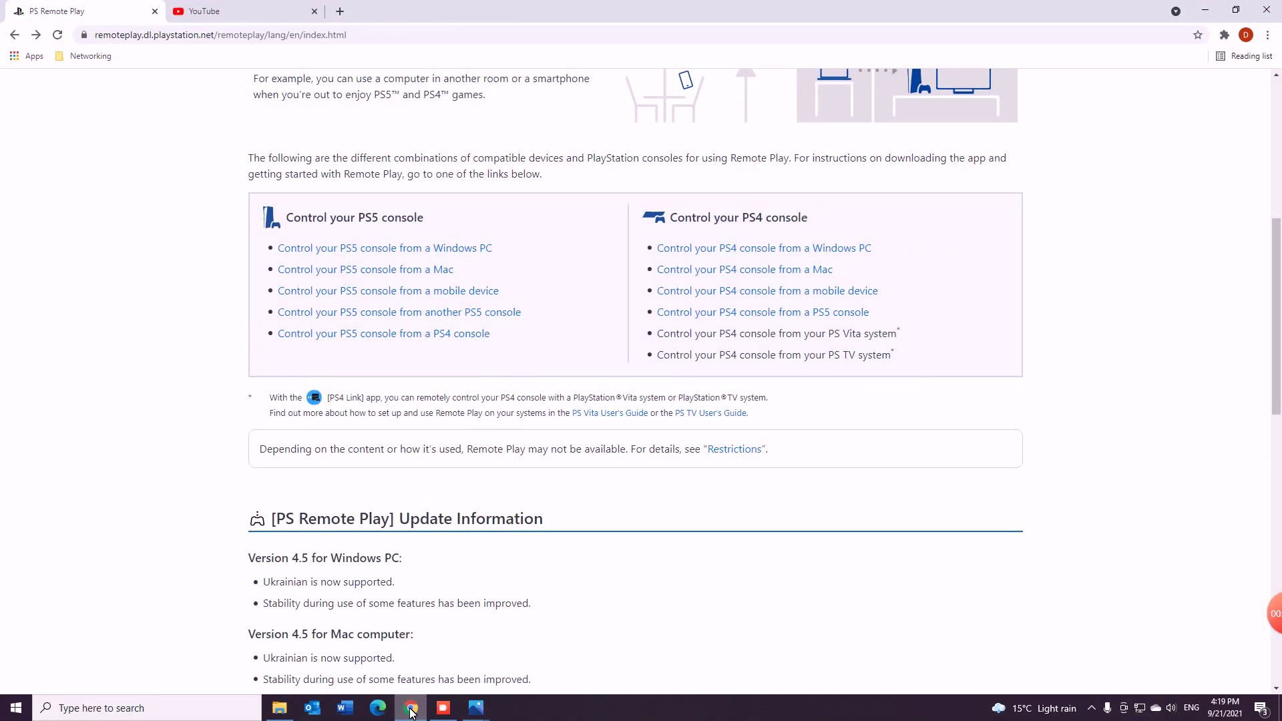
Step: Minimize Chrome and open the issue.png screenshot from the desktop in Photos
scroll(185, 478, up, 7)
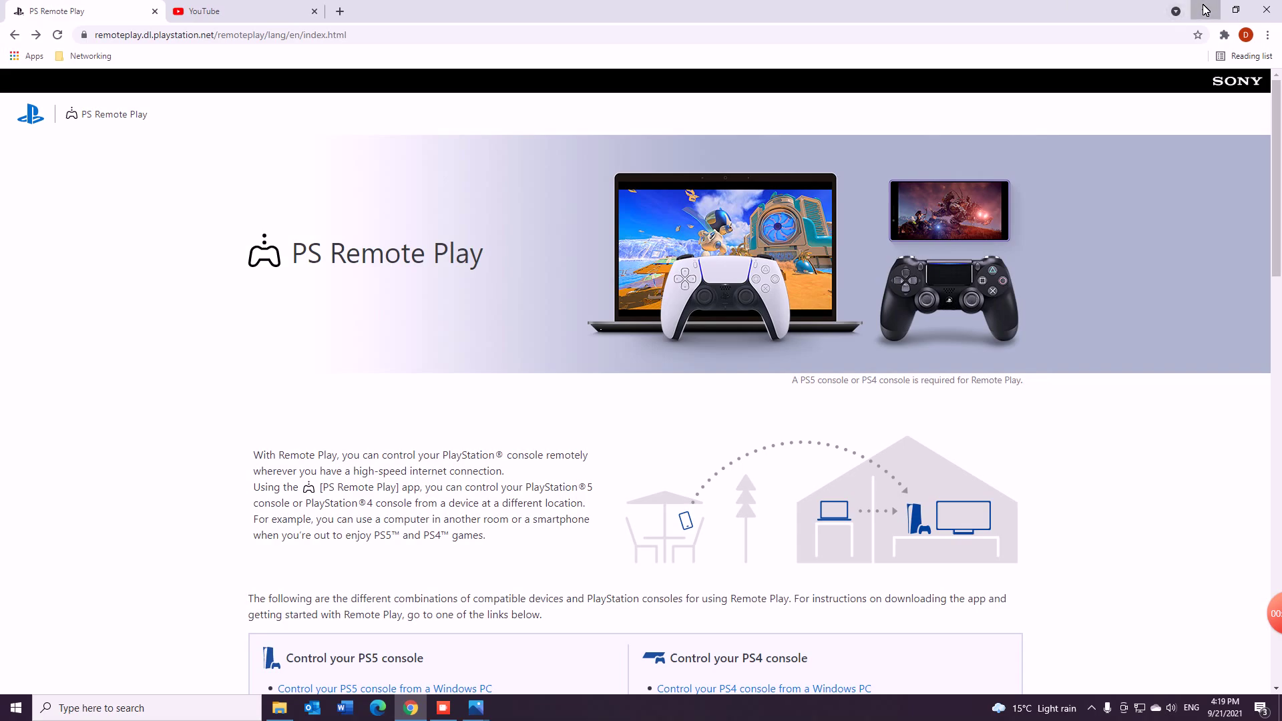
click(1205, 9)
double_click(136, 291)
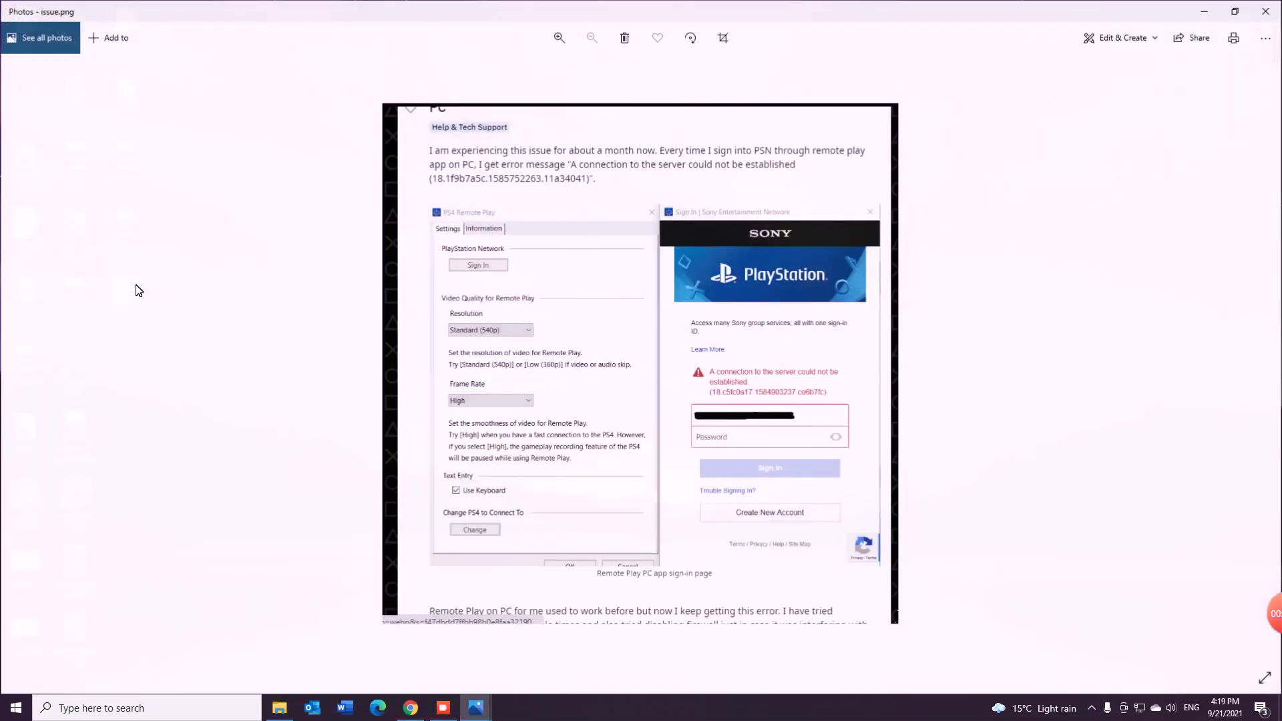
Step: Zoom in and out on issue.png to read the Remote Play PSN sign-in connection error
scroll(745, 372, up, 3)
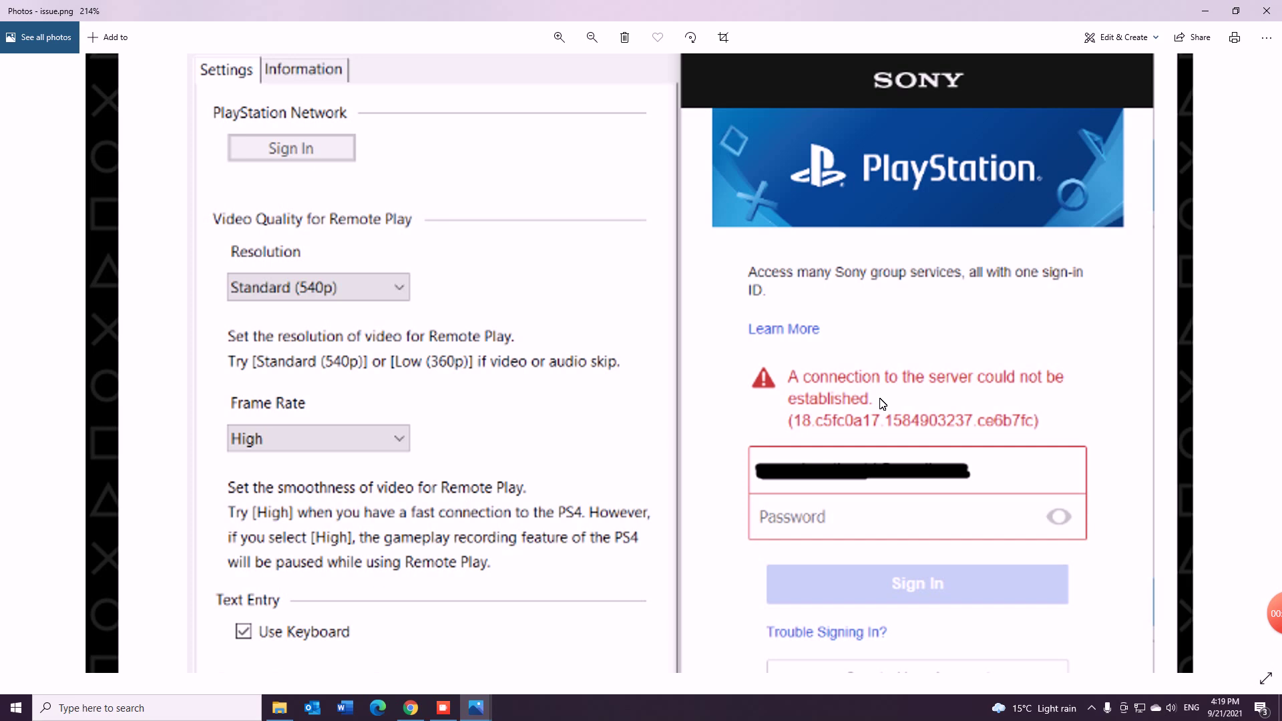
scroll(603, 360, down, 2)
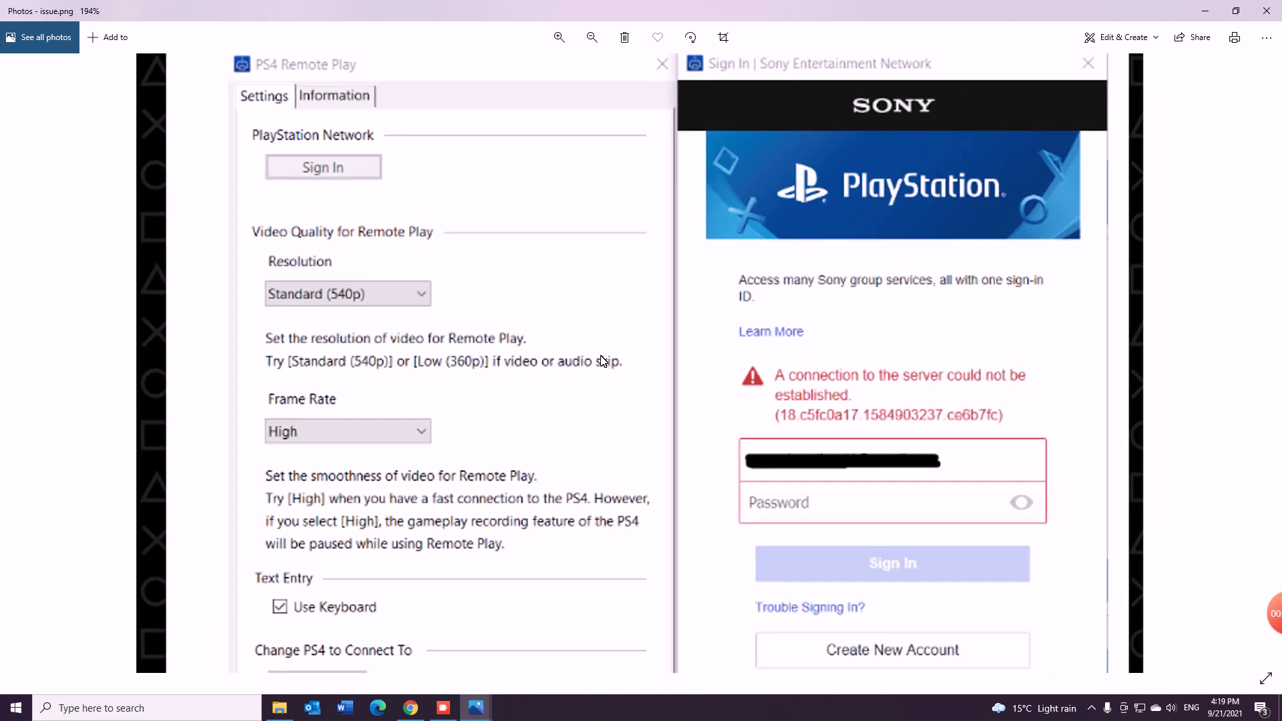
scroll(603, 361, down, 1)
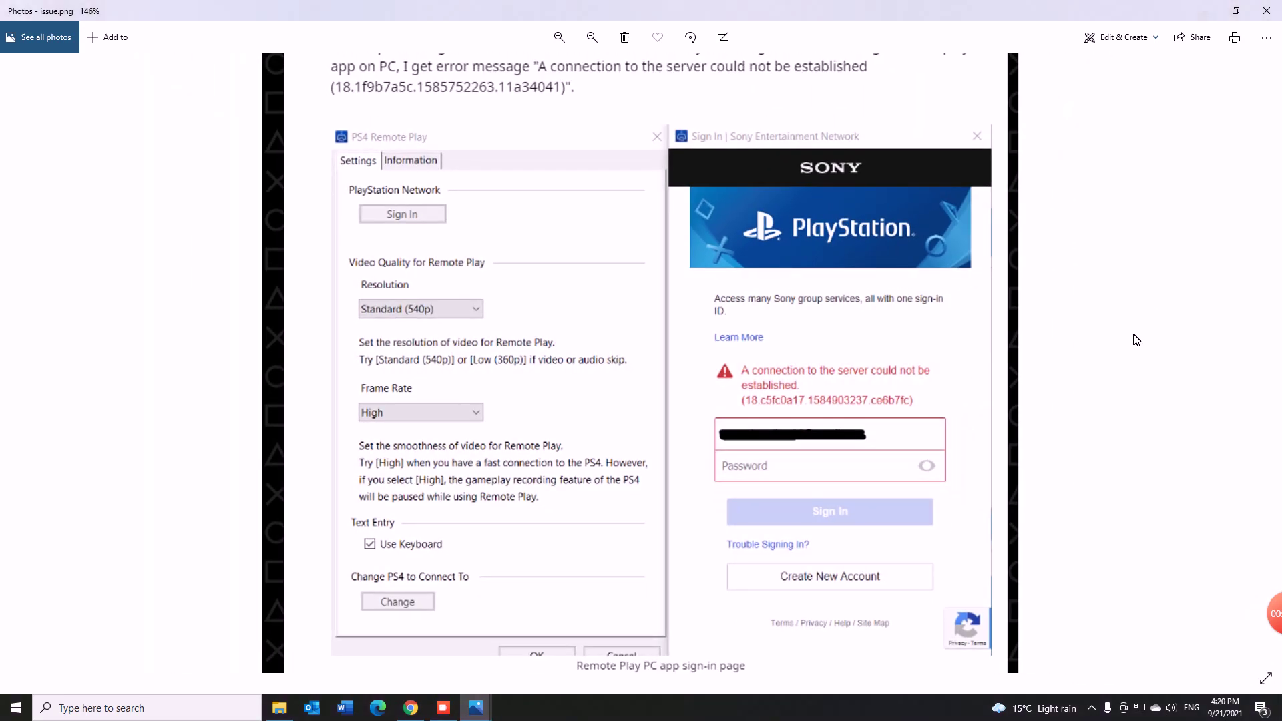
scroll(1137, 341, up, 1)
scroll(1136, 341, down, 1)
scroll(1114, 320, down, 2)
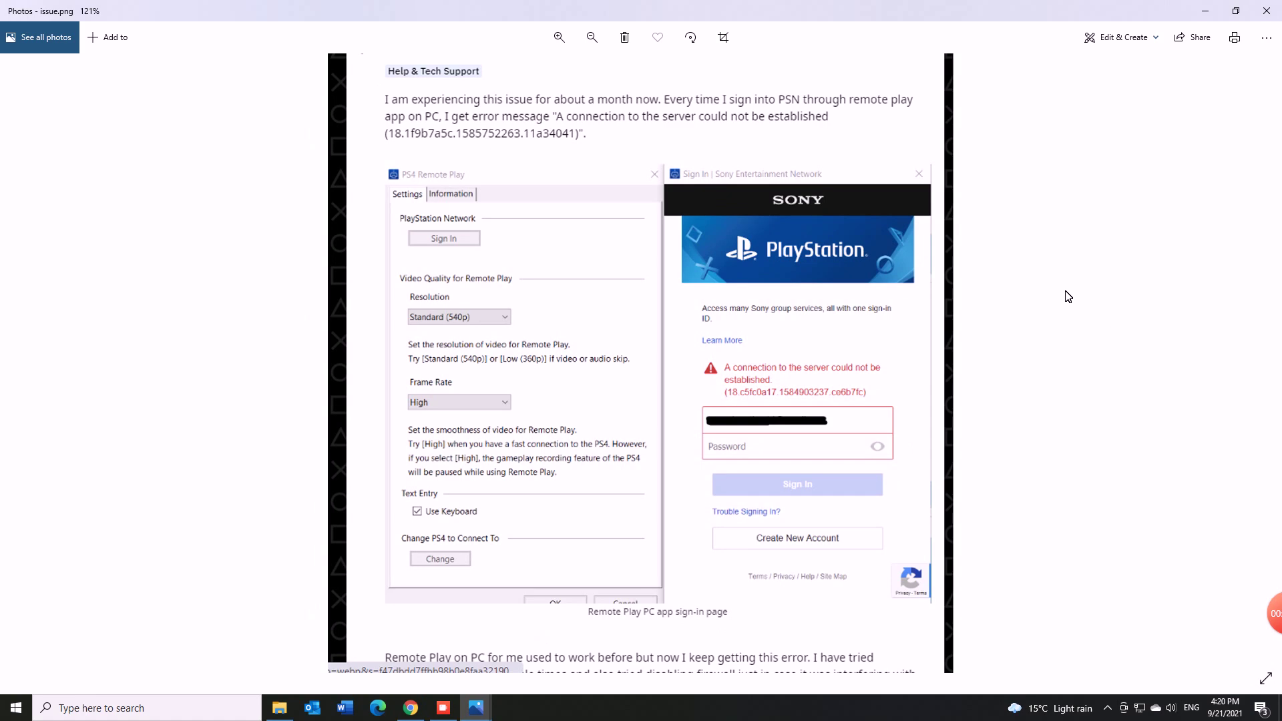
scroll(1068, 297, down, 2)
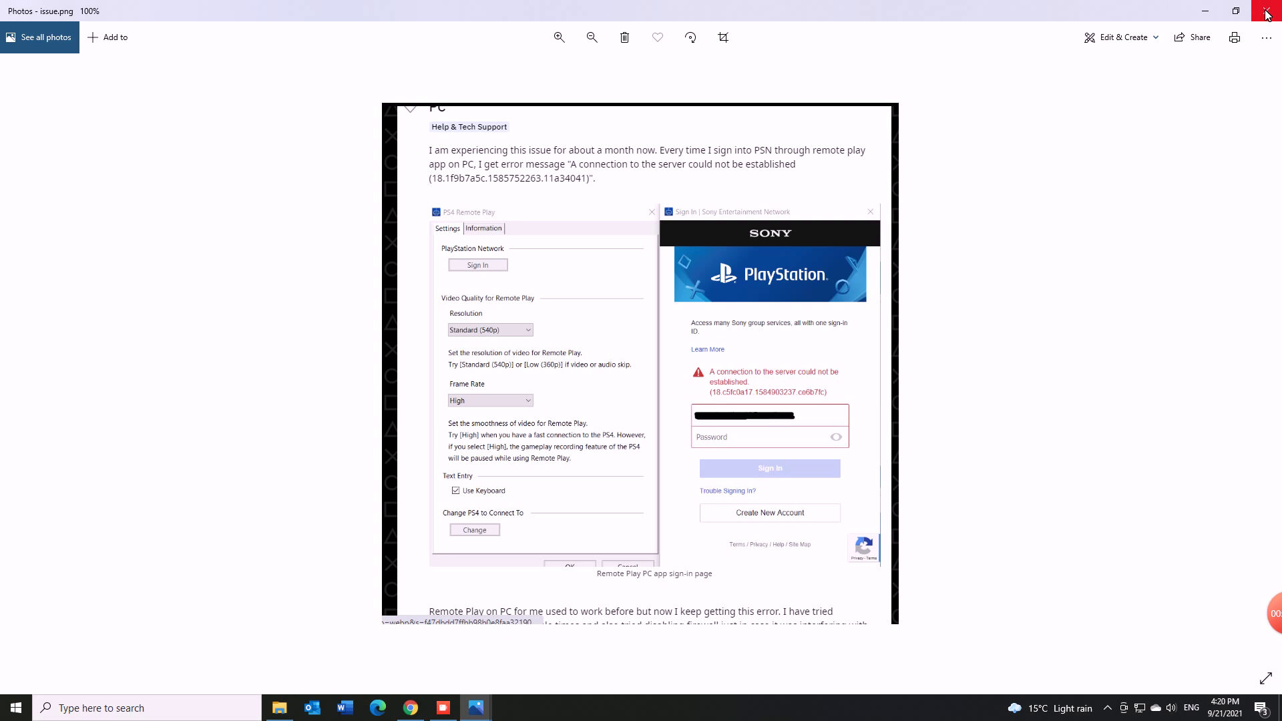
Step: Close Photos and bring the PS Remote Play web page in Chrome back
click(1266, 15)
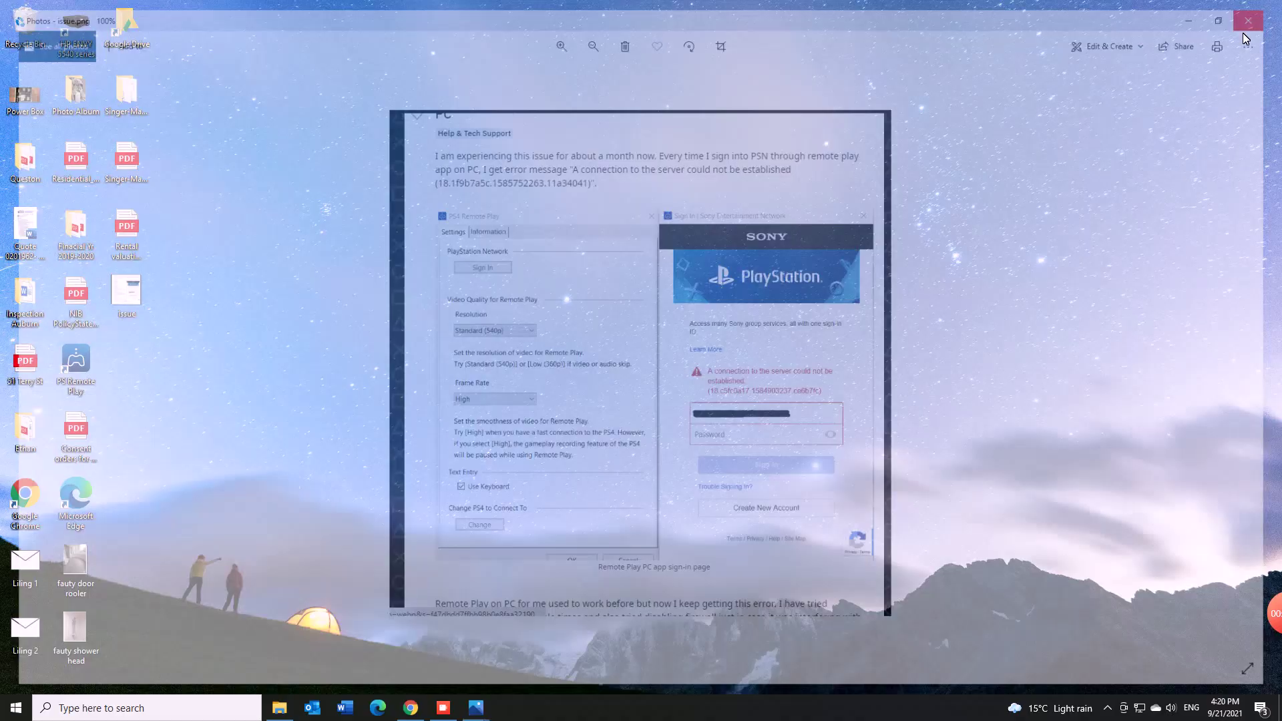
mouse_move(412, 711)
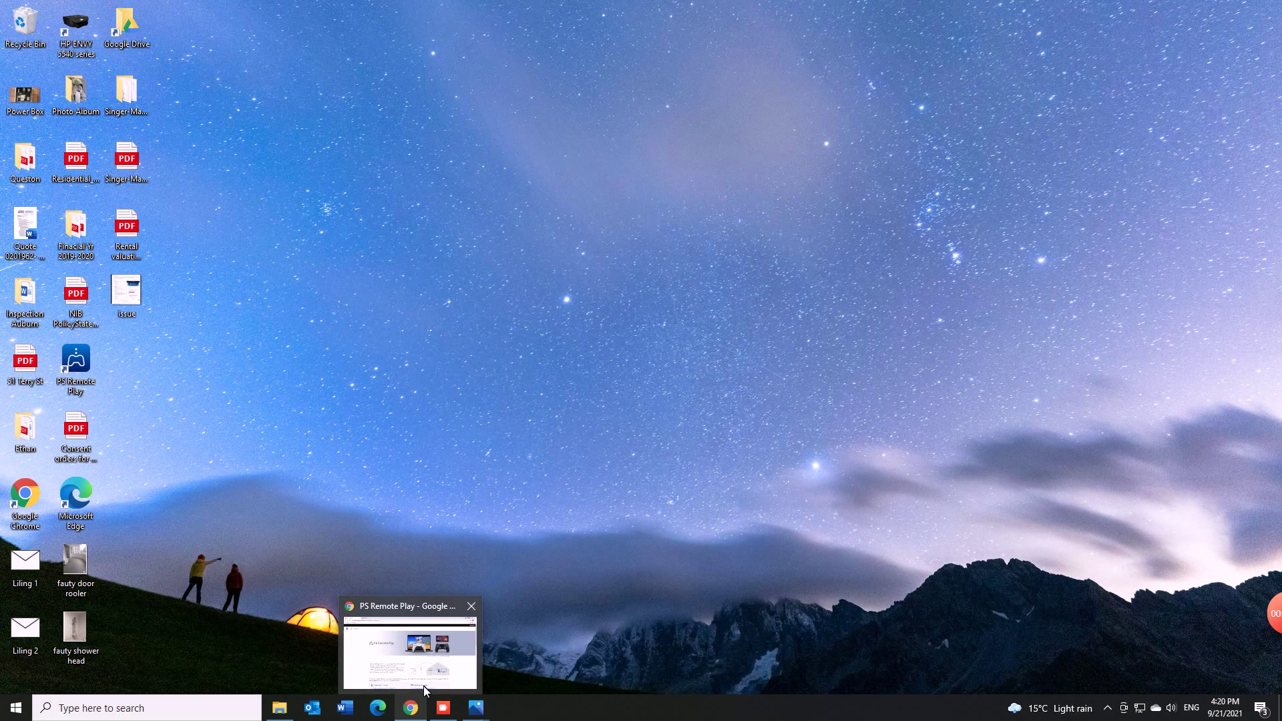
click(430, 641)
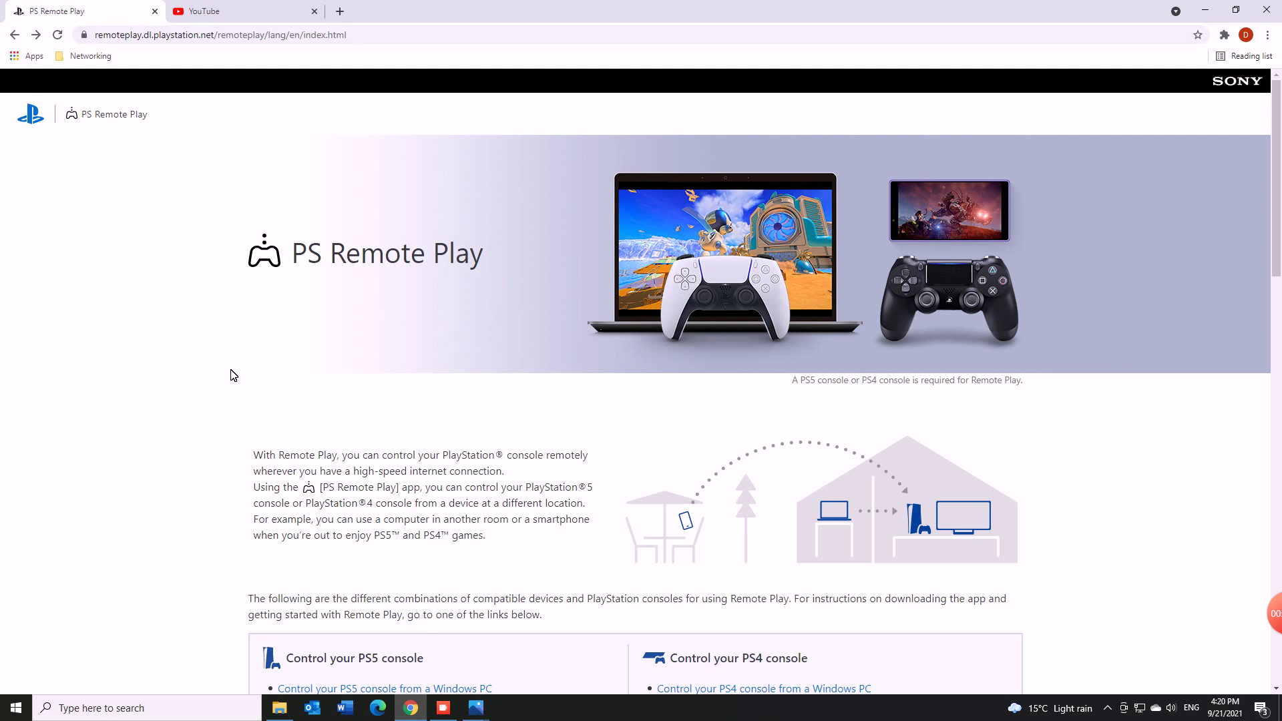
scroll(233, 375, down, 6)
scroll(231, 372, up, 1)
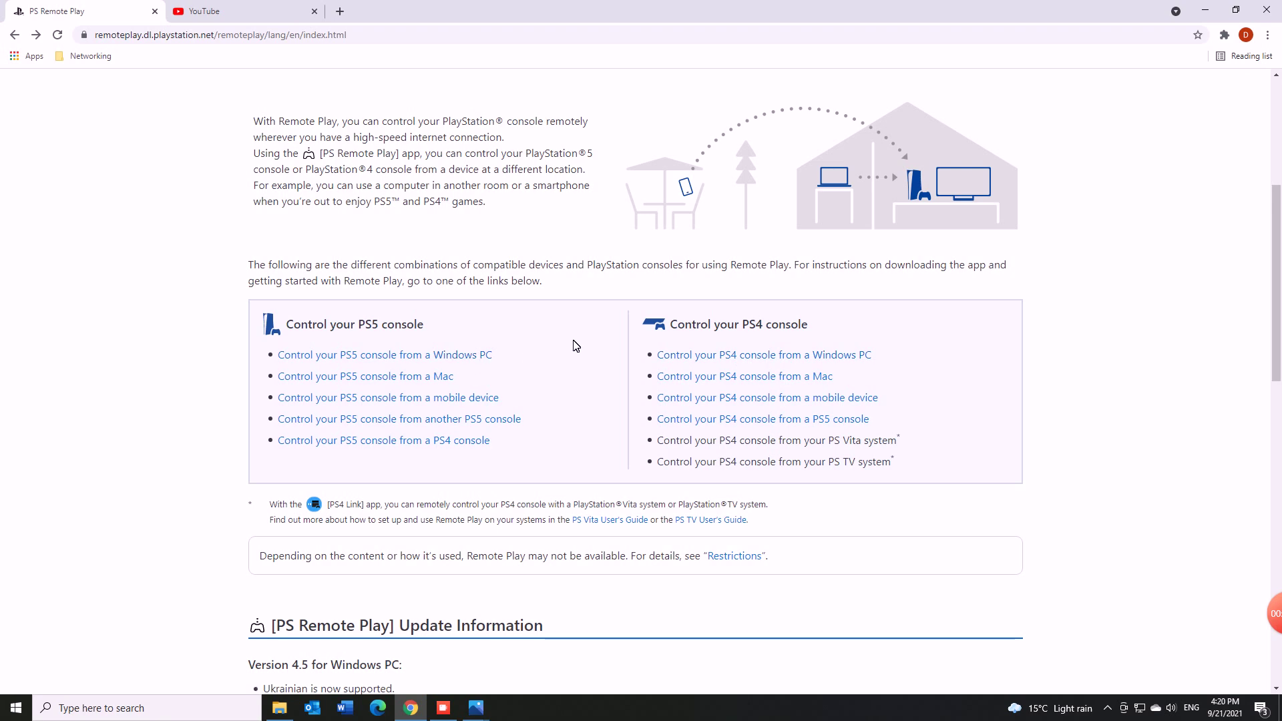
Step: Open the PS5-from-Windows-PC guide, accept the licence agreement and download the Remote Play installer
click(471, 358)
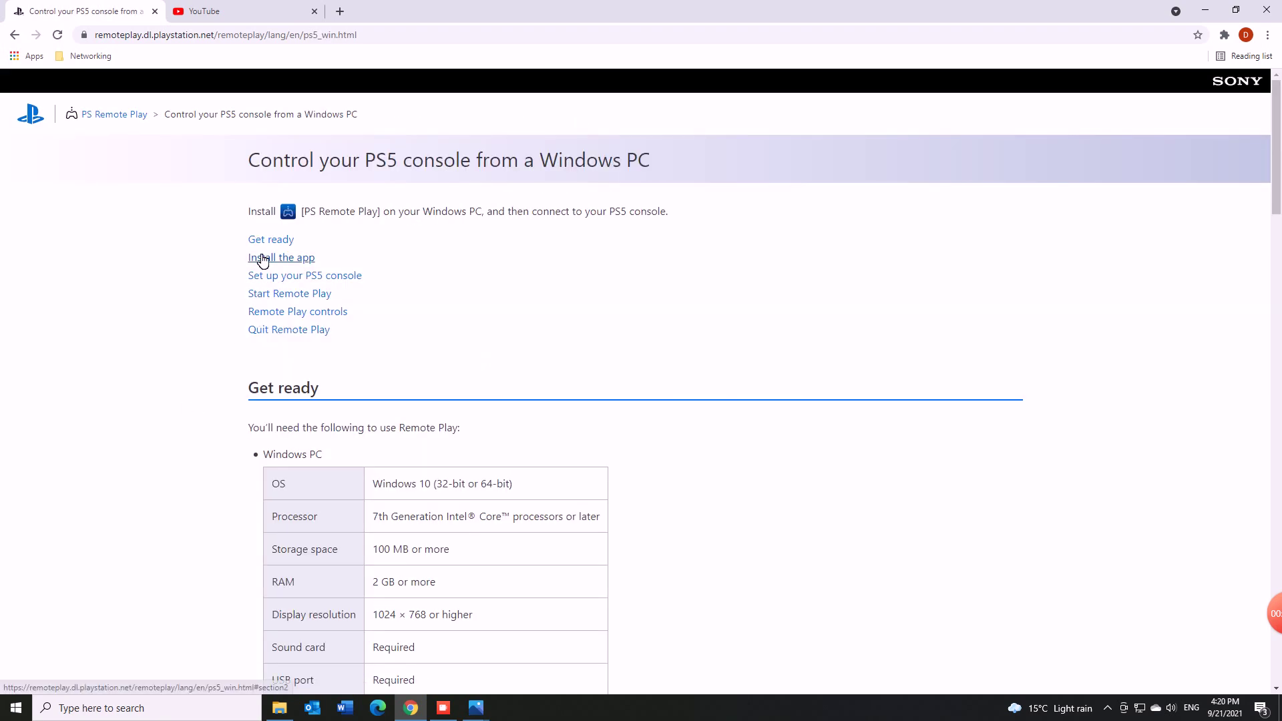
click(262, 259)
click(274, 241)
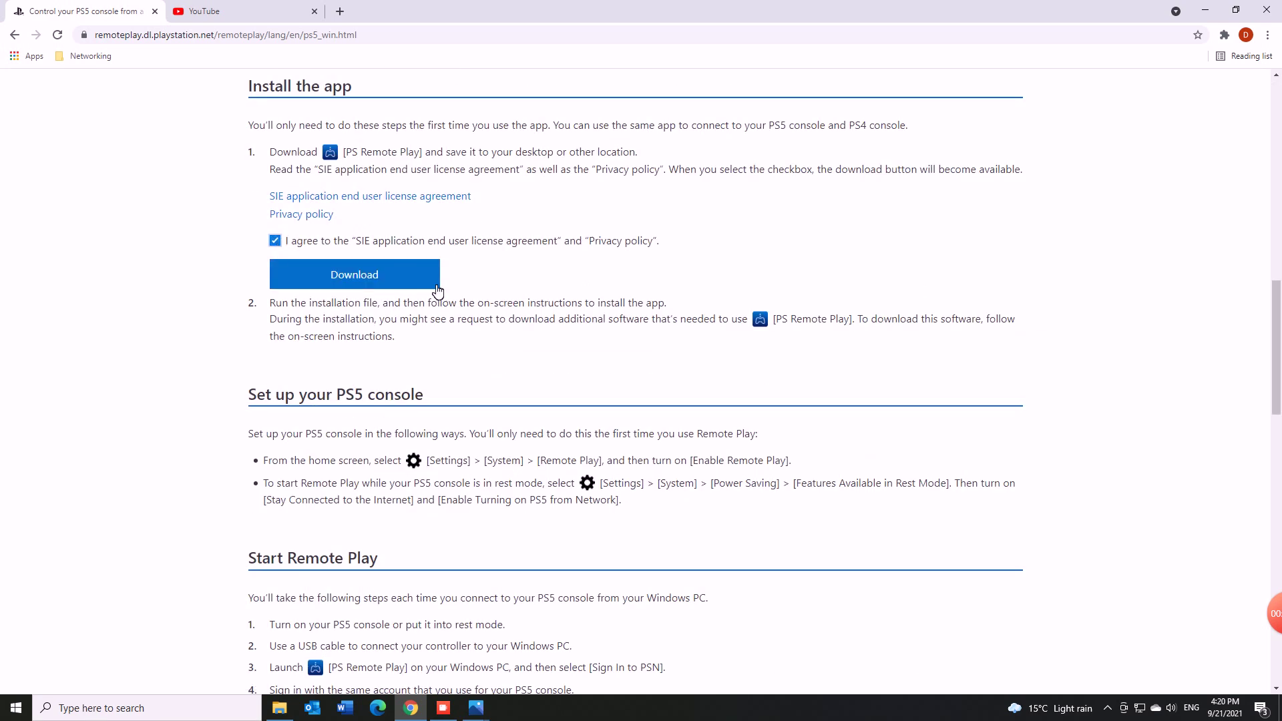
click(436, 286)
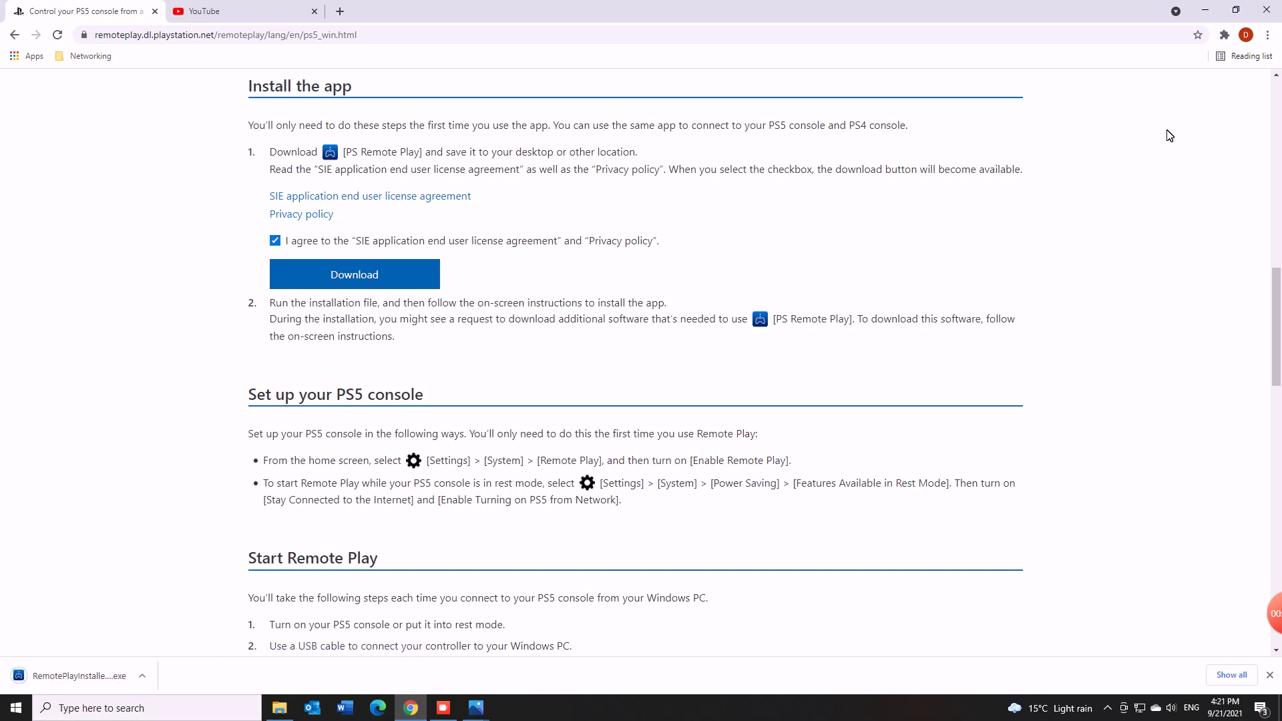
click(1205, 10)
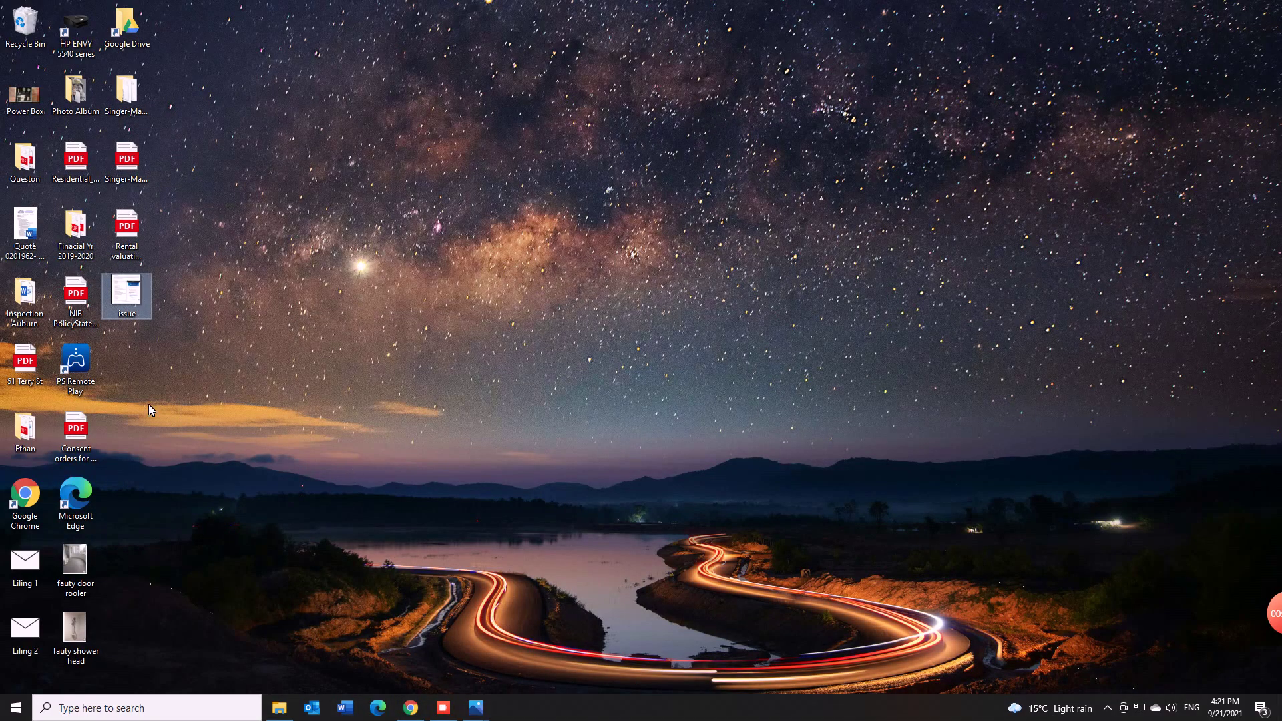
click(154, 386)
double_click(80, 361)
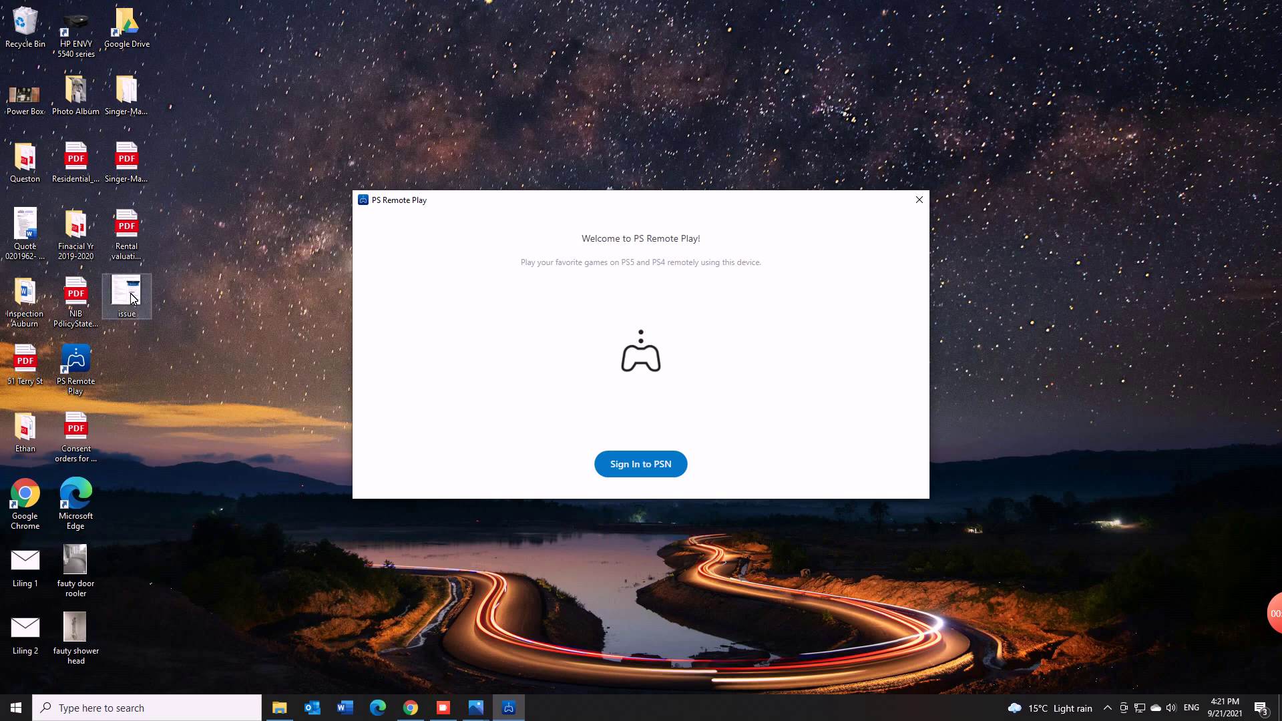
mouse_move(477, 708)
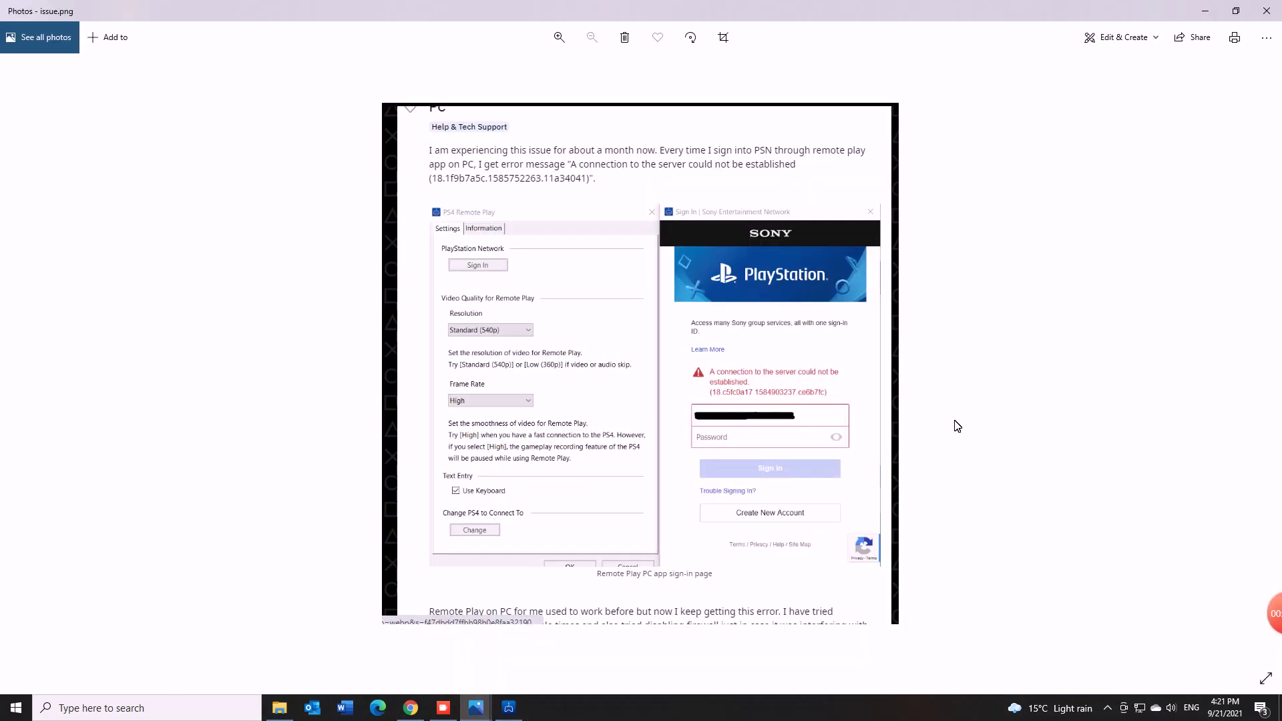
click(547, 628)
scroll(905, 283, up, 4)
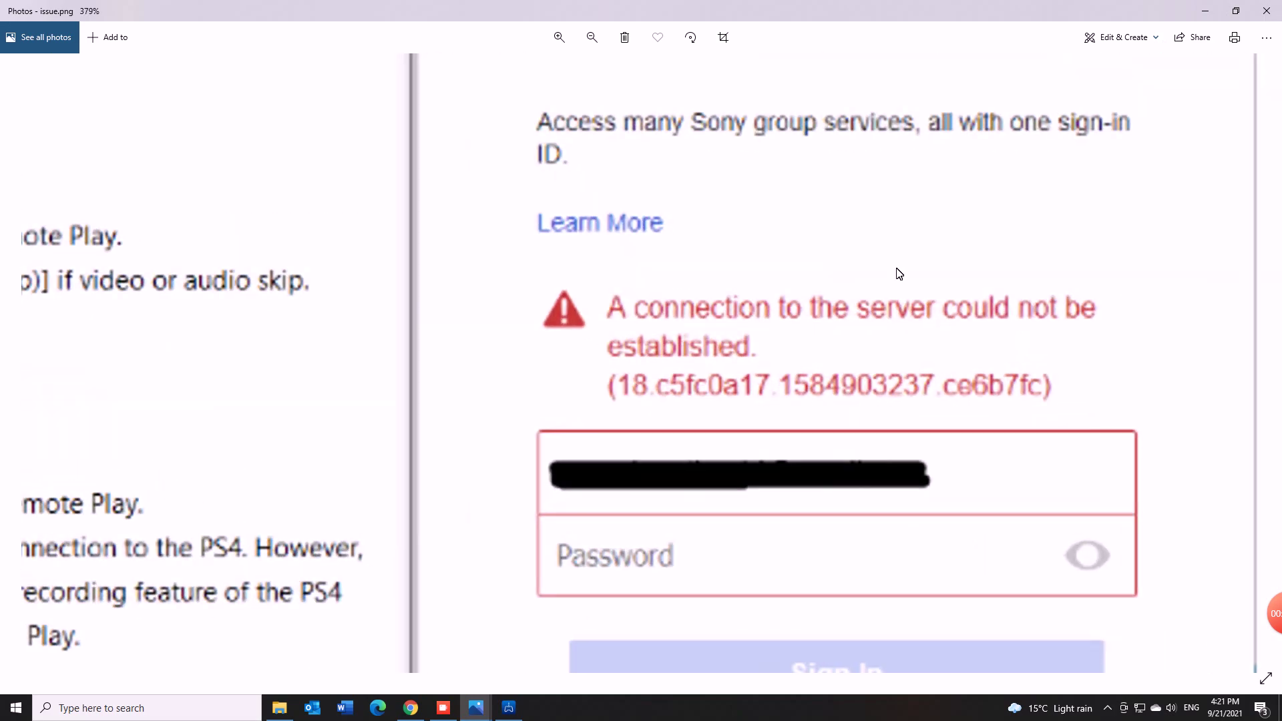
scroll(903, 397, down, 4)
click(1205, 10)
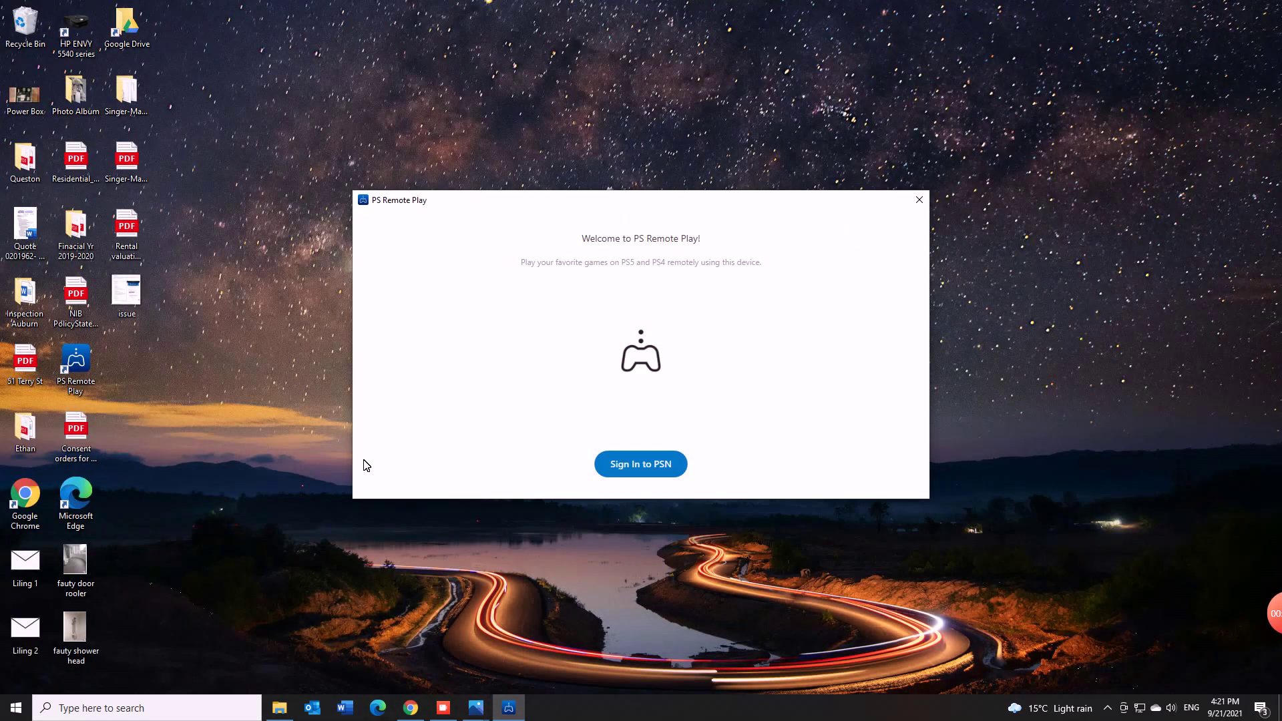
click(919, 199)
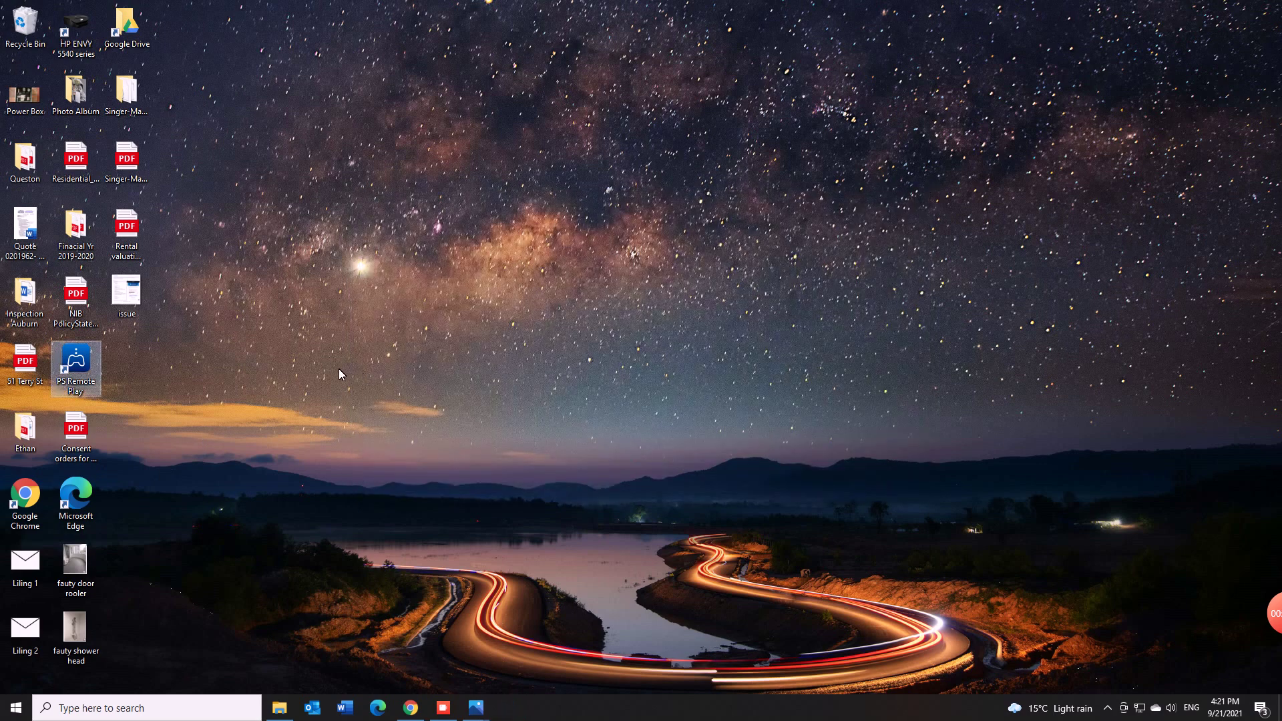
Step: Enable Windows 8 compatibility mode in the PS Remote Play shortcut's properties and apply it
right_click(76, 367)
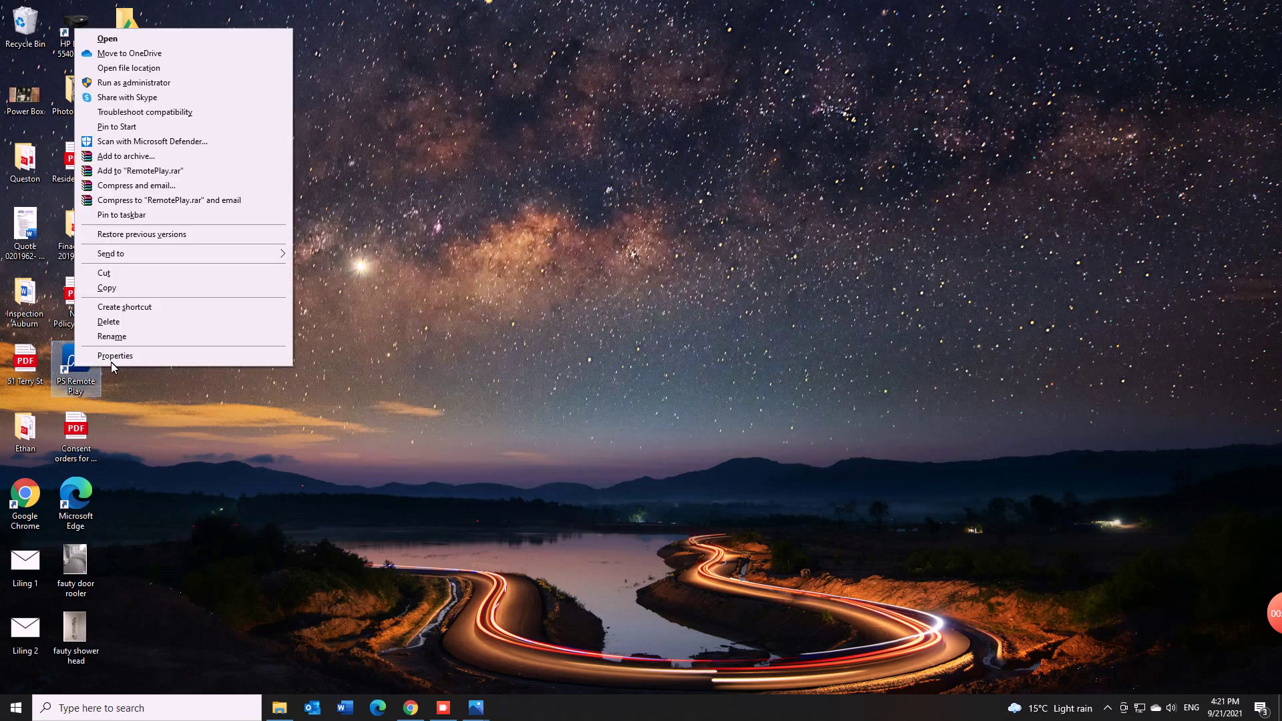
click(115, 356)
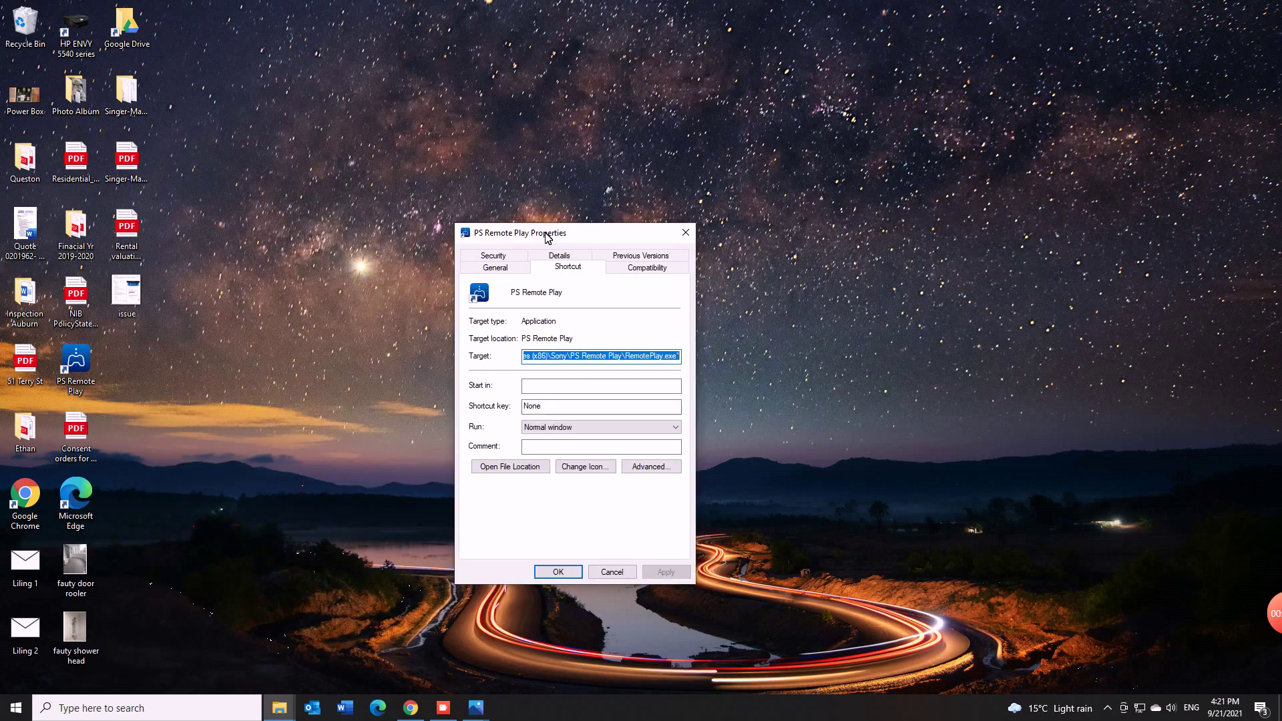
click(664, 268)
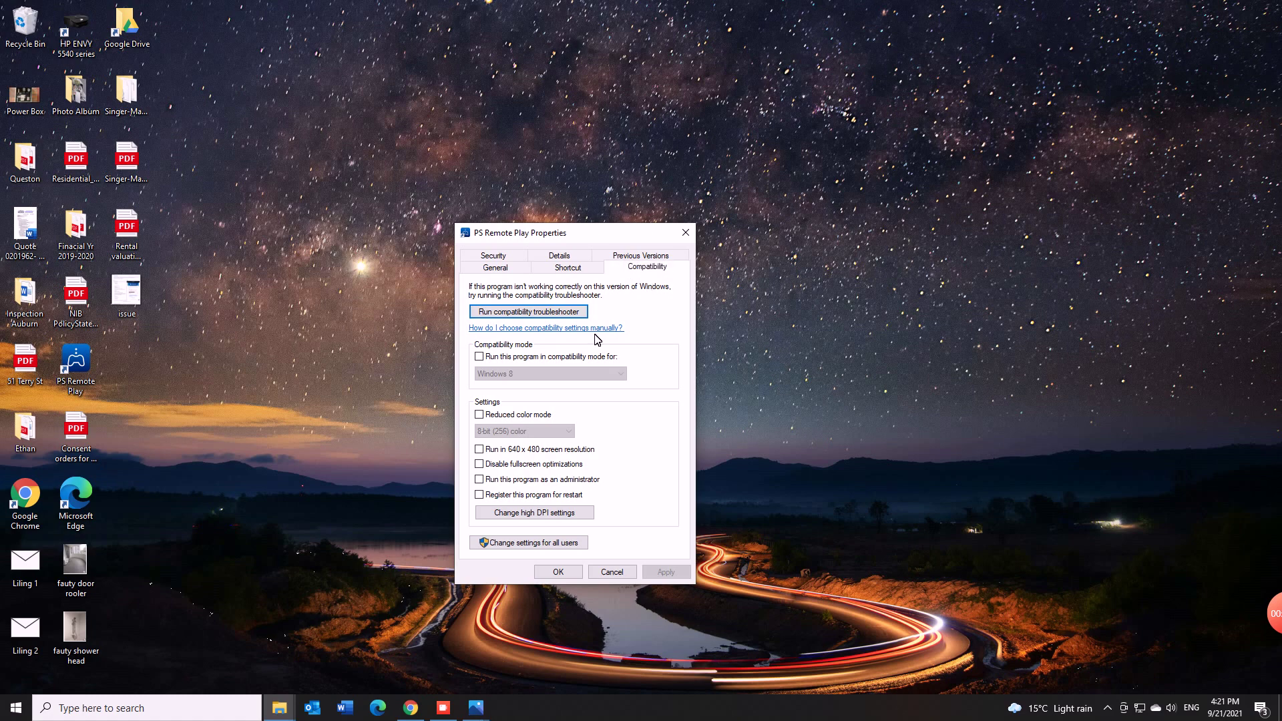
click(480, 359)
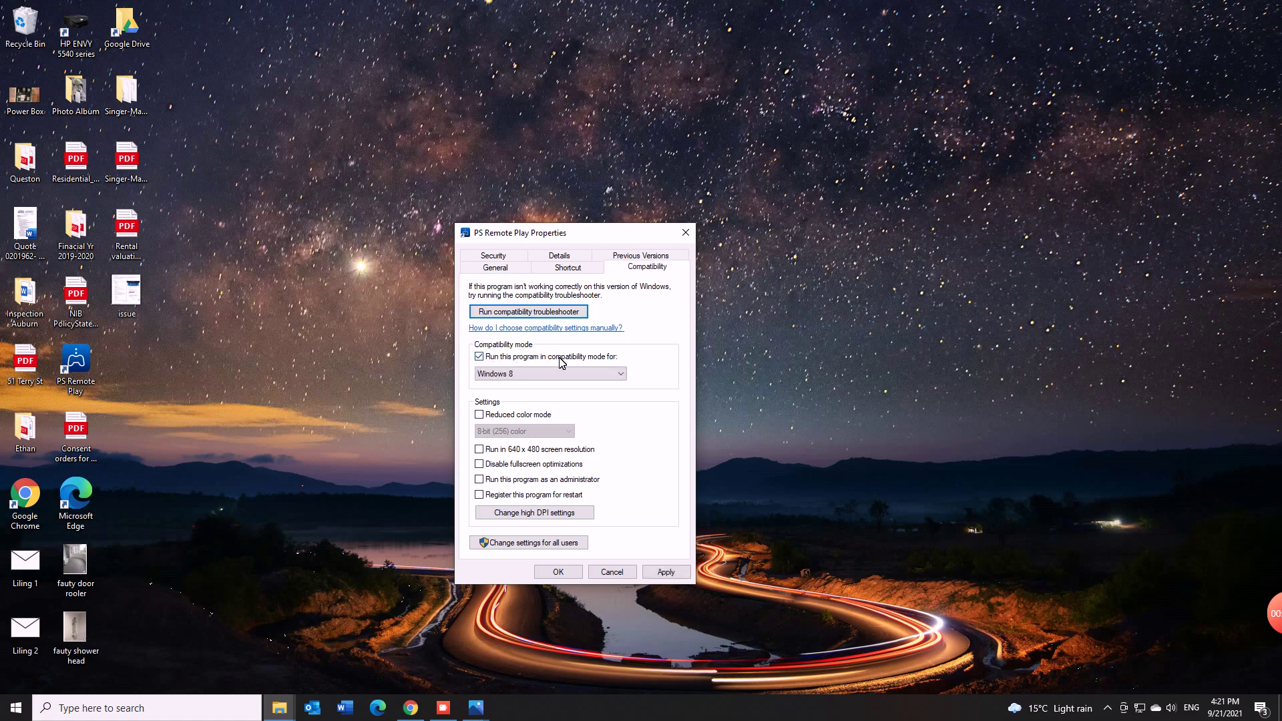
click(612, 374)
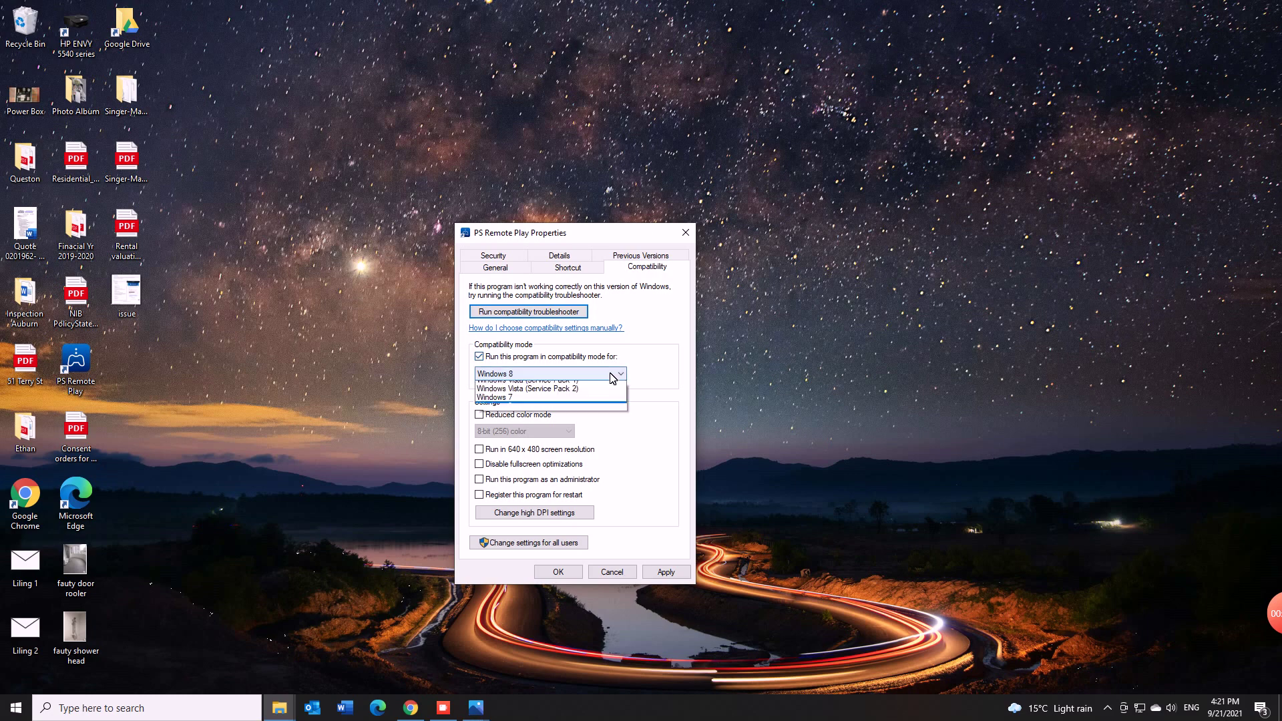
click(571, 458)
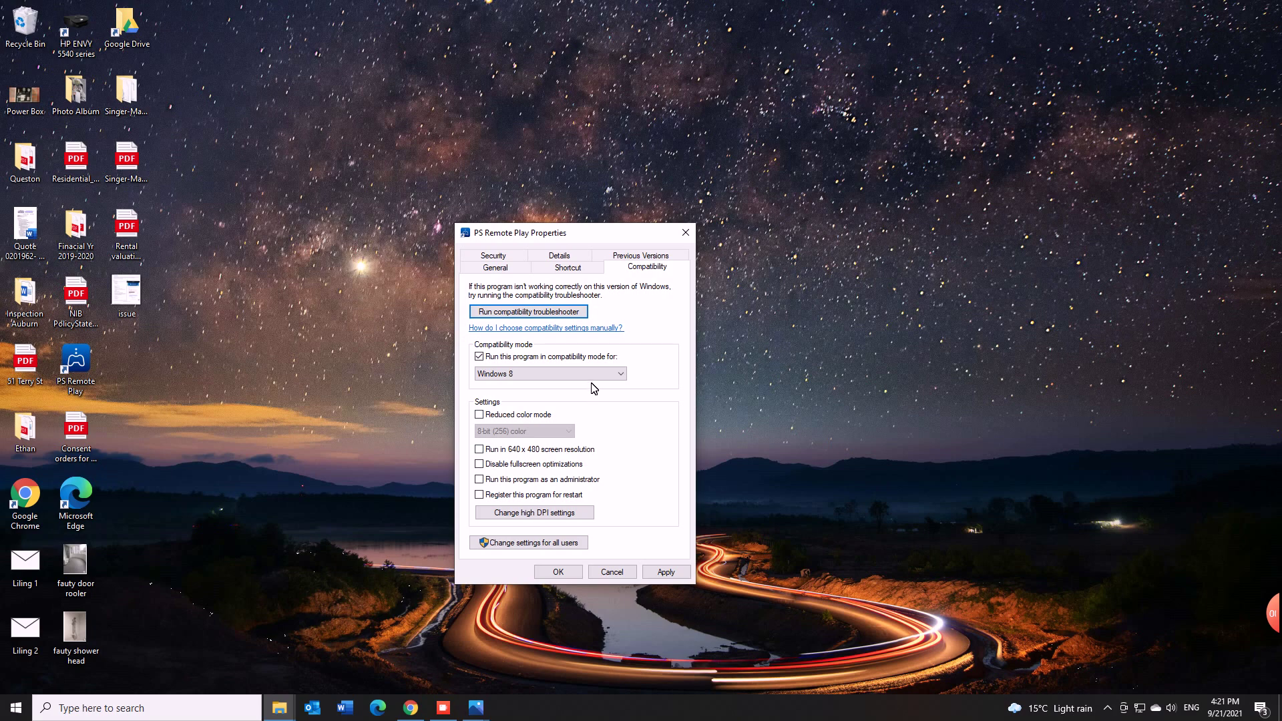
click(666, 572)
click(558, 572)
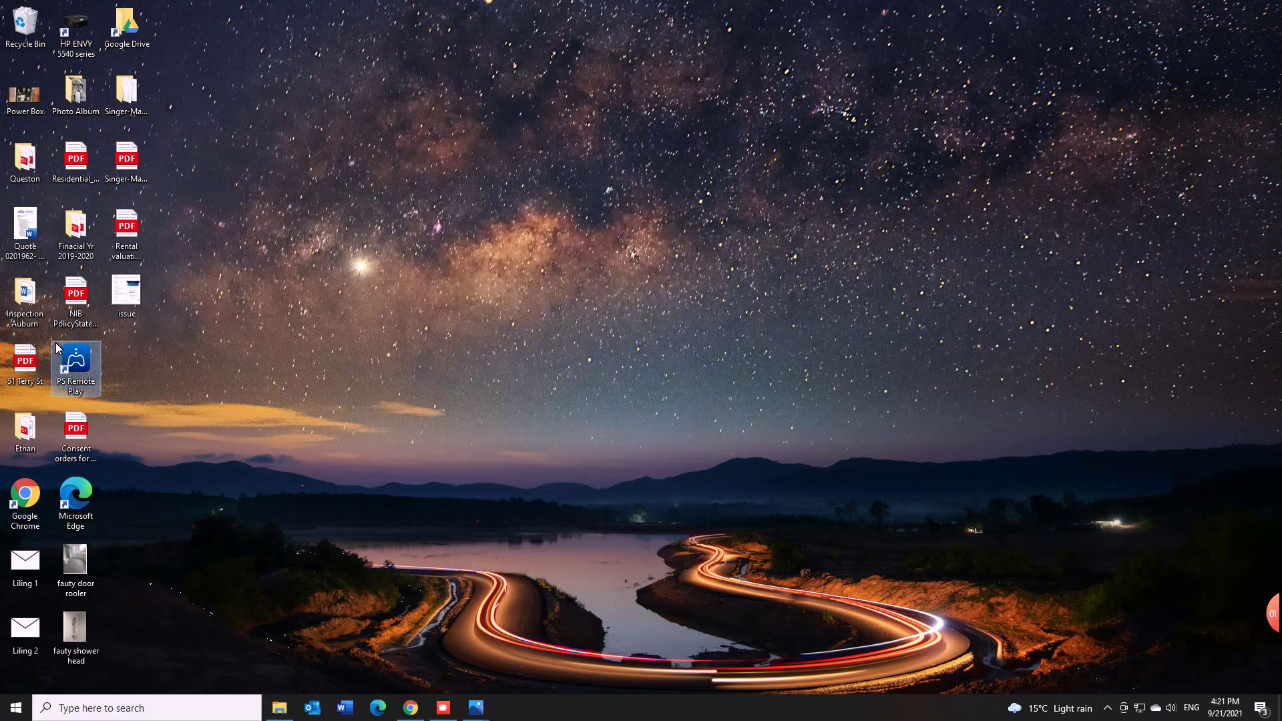
Step: Run PS Remote Play as administrator and sign in to PSN with the account e-mail and password
right_click(94, 361)
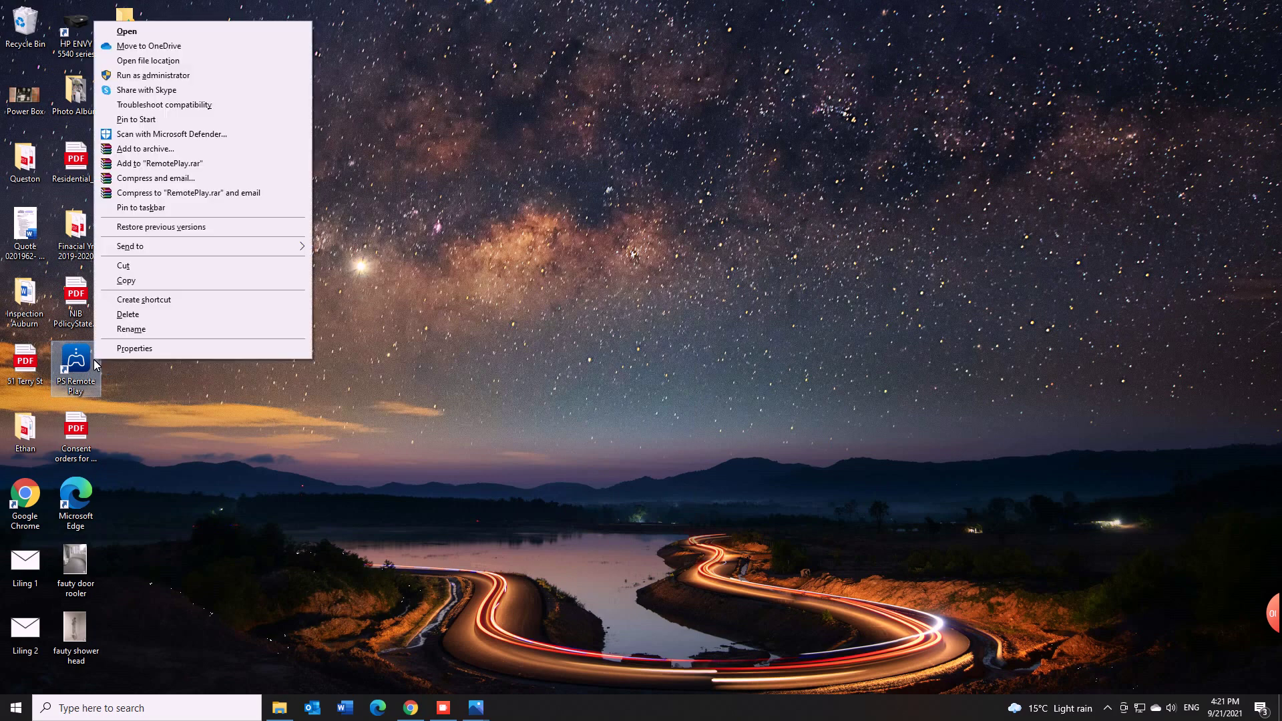
click(202, 75)
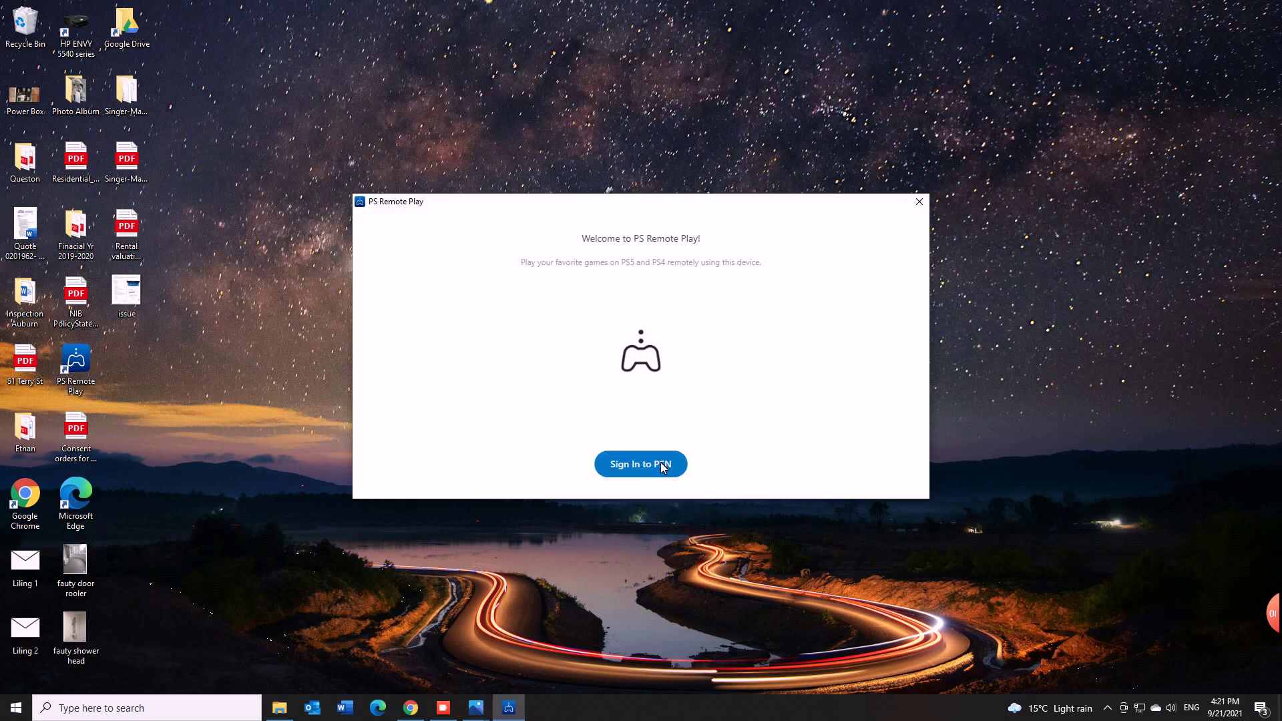
click(663, 465)
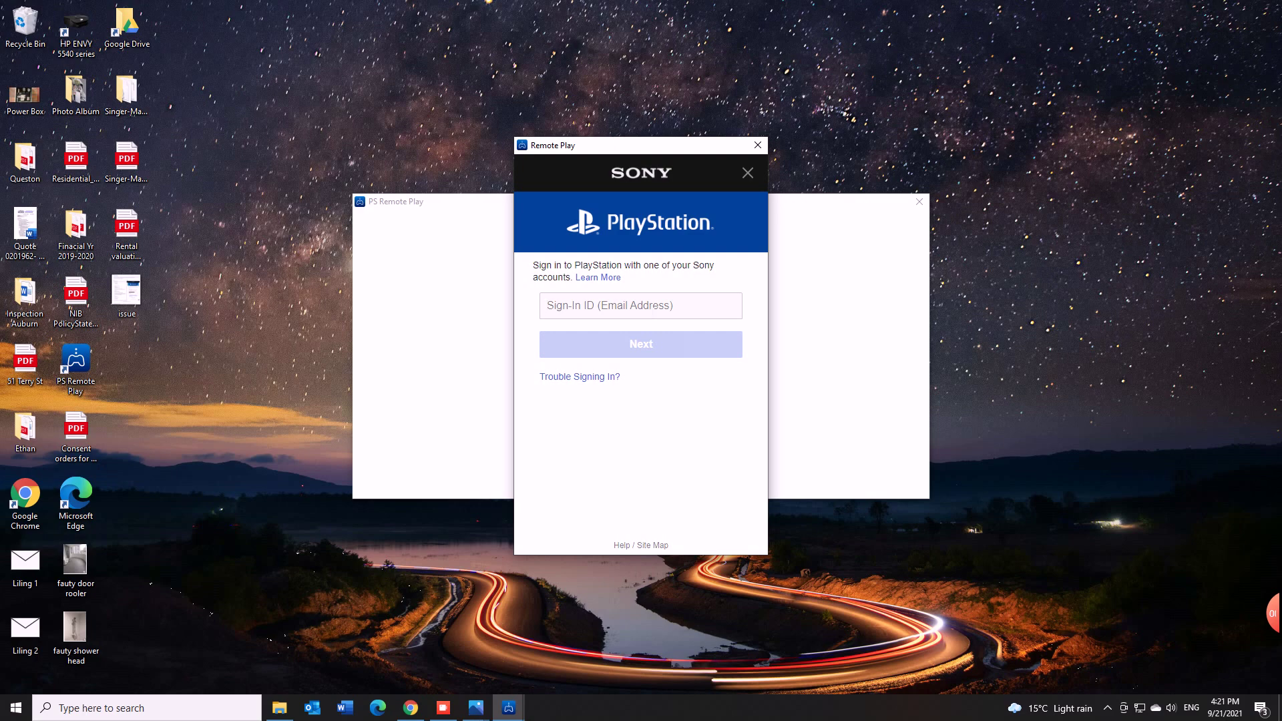
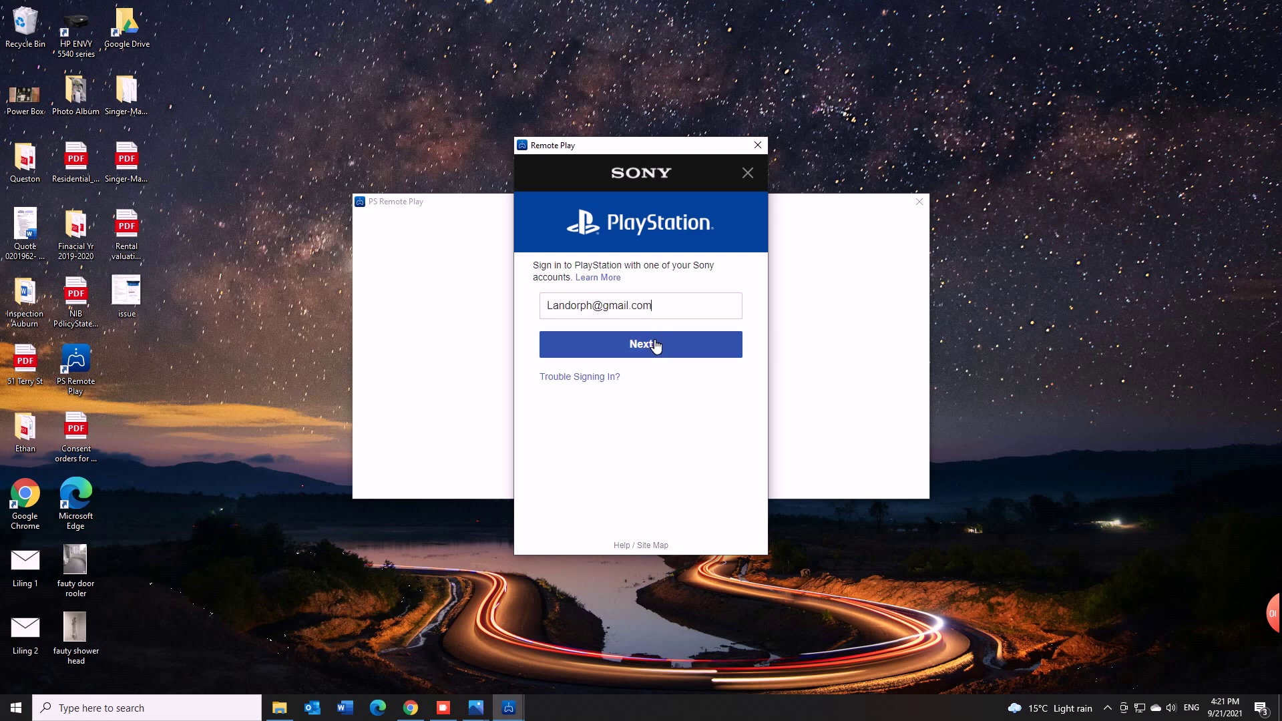
click(655, 343)
text(•••••••)
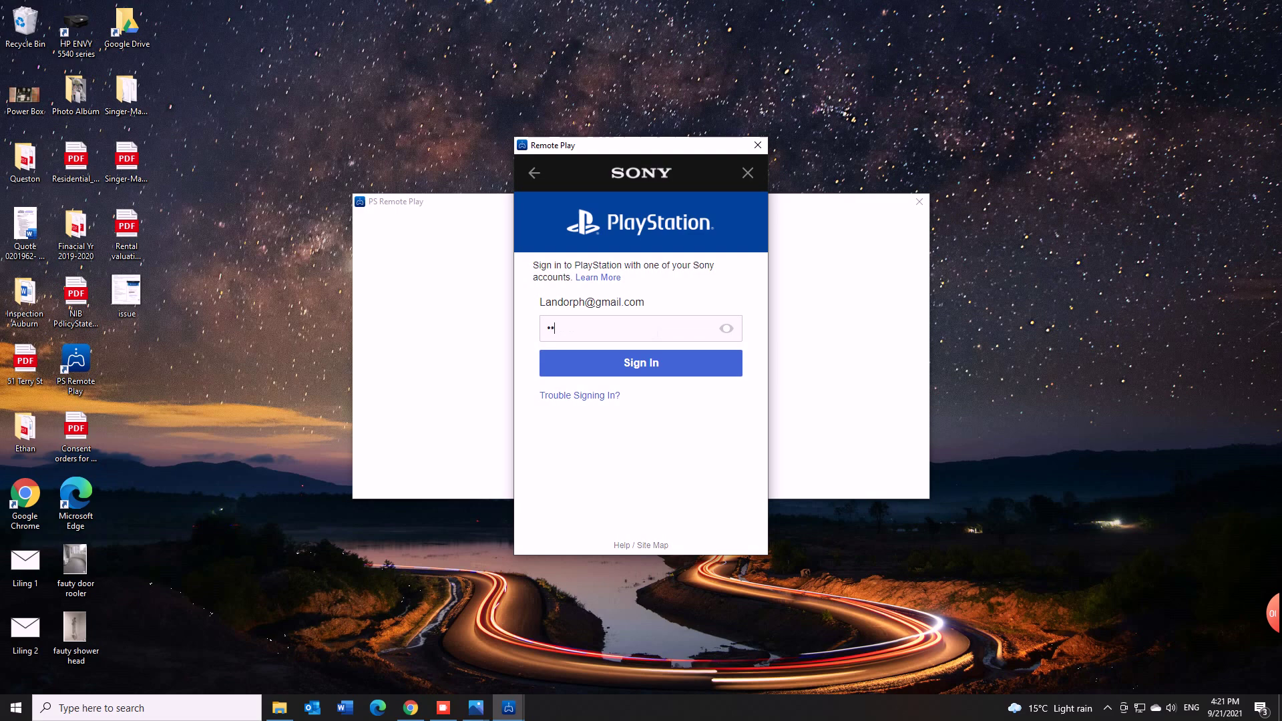
text(••)
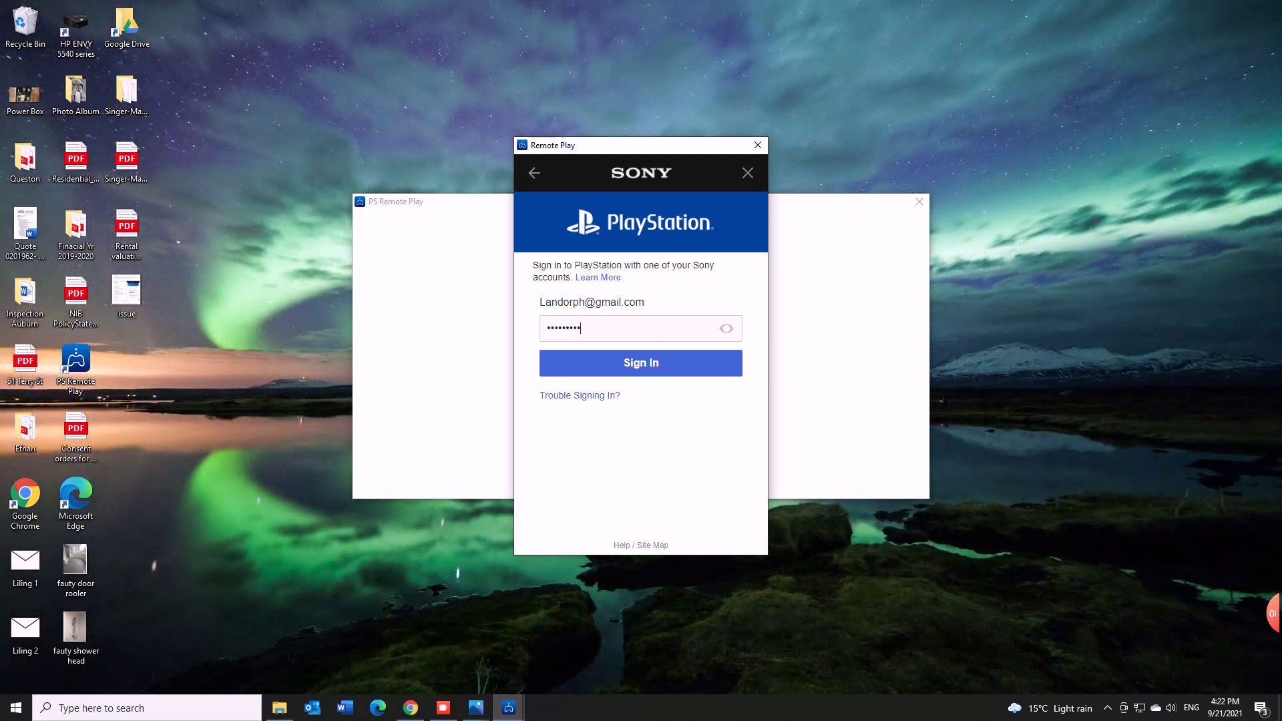
click(637, 364)
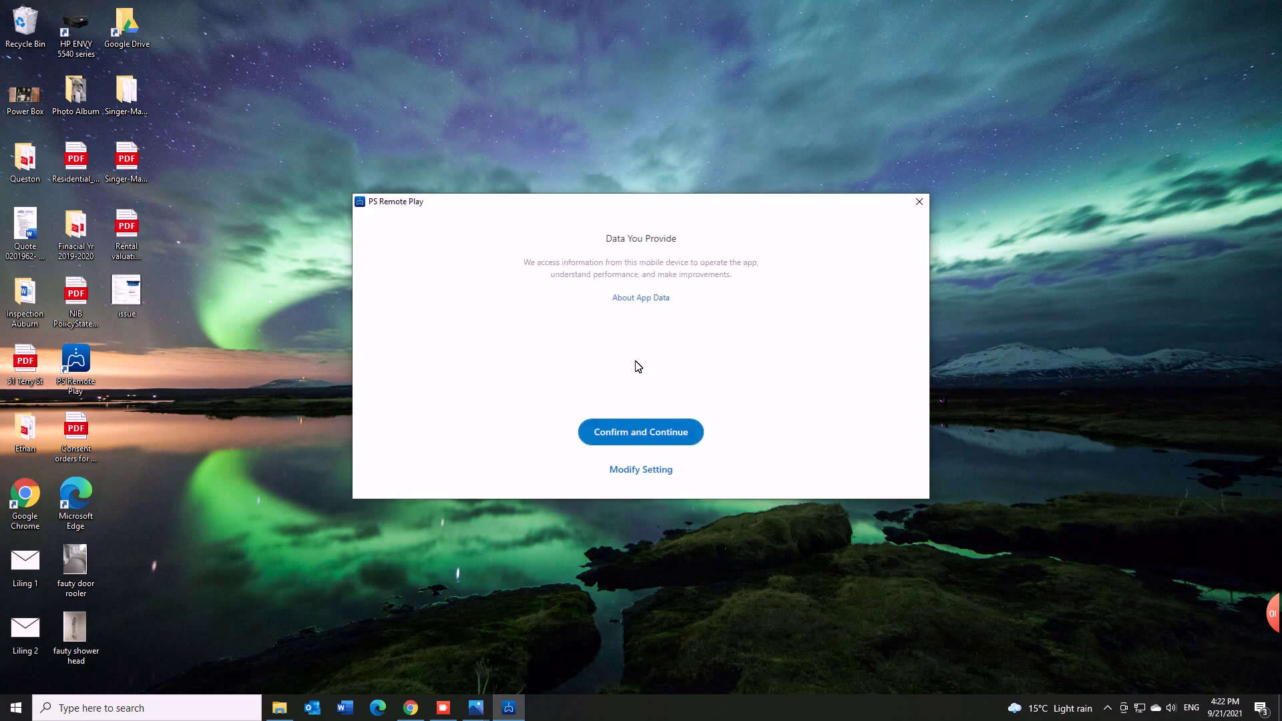
Step: Confirm the data notice, choose PS5, and dismiss the enable-Remote-Play notice to begin searching
click(632, 434)
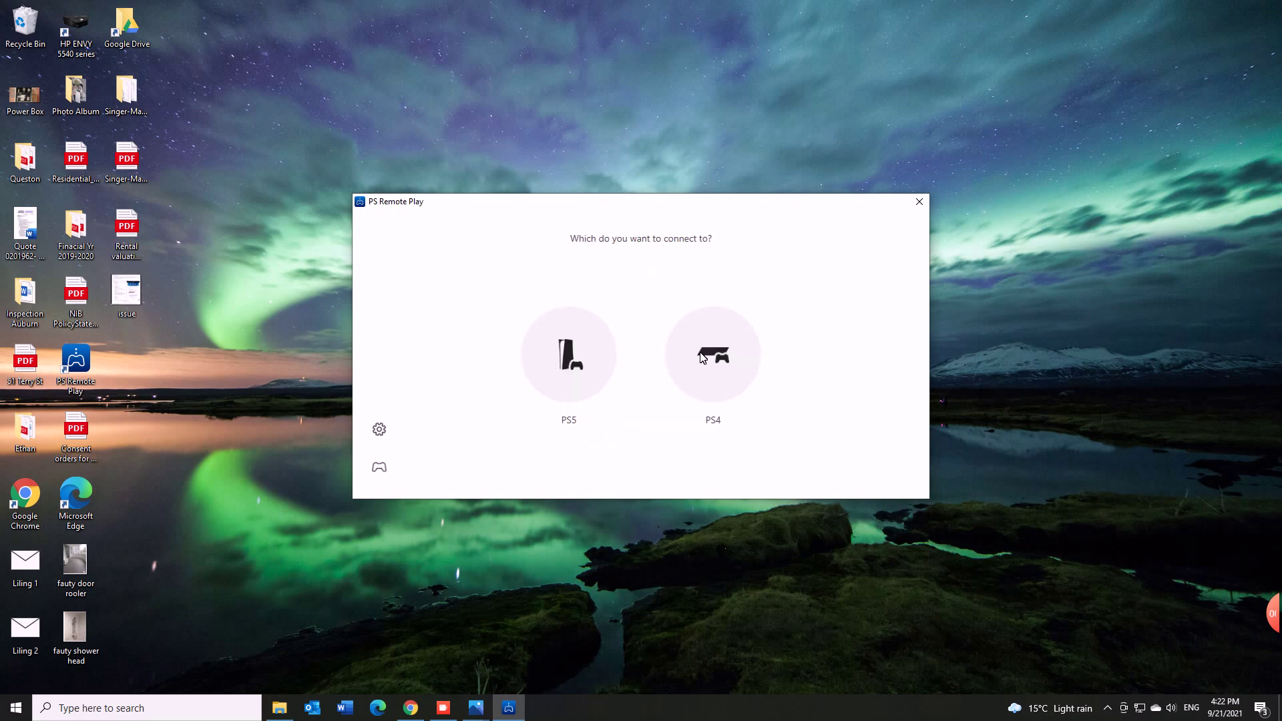
click(566, 361)
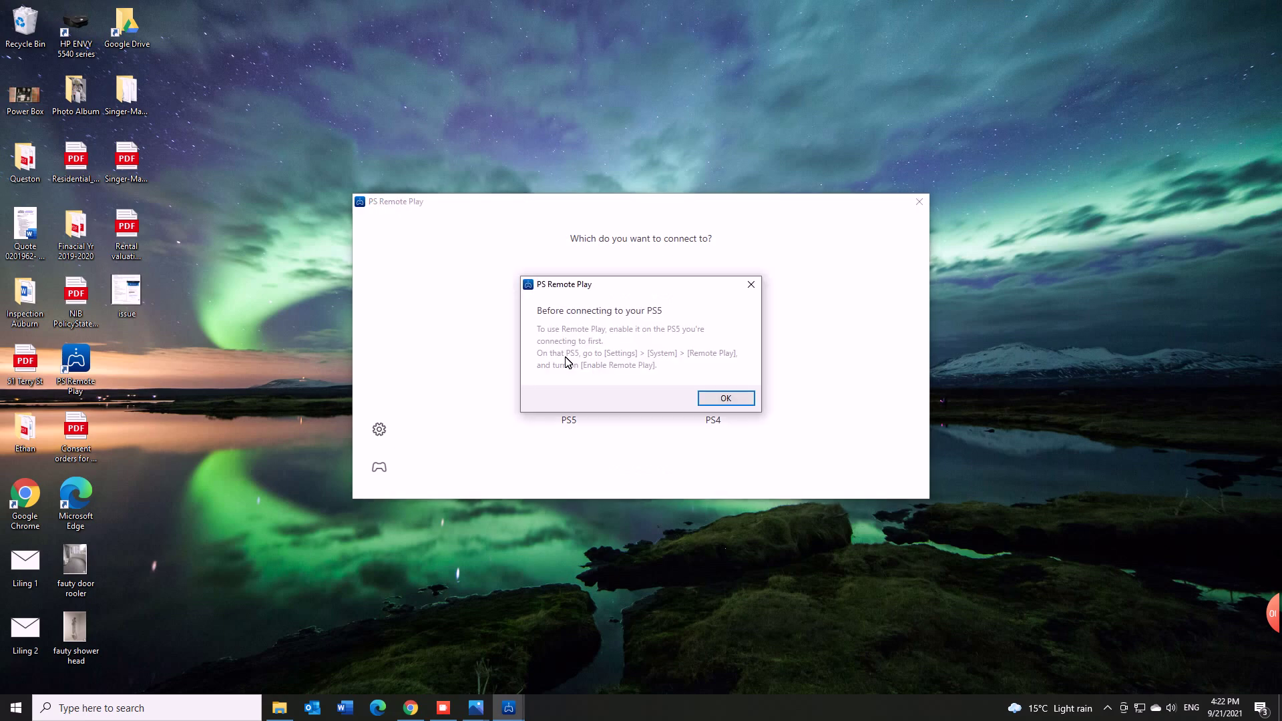
click(727, 398)
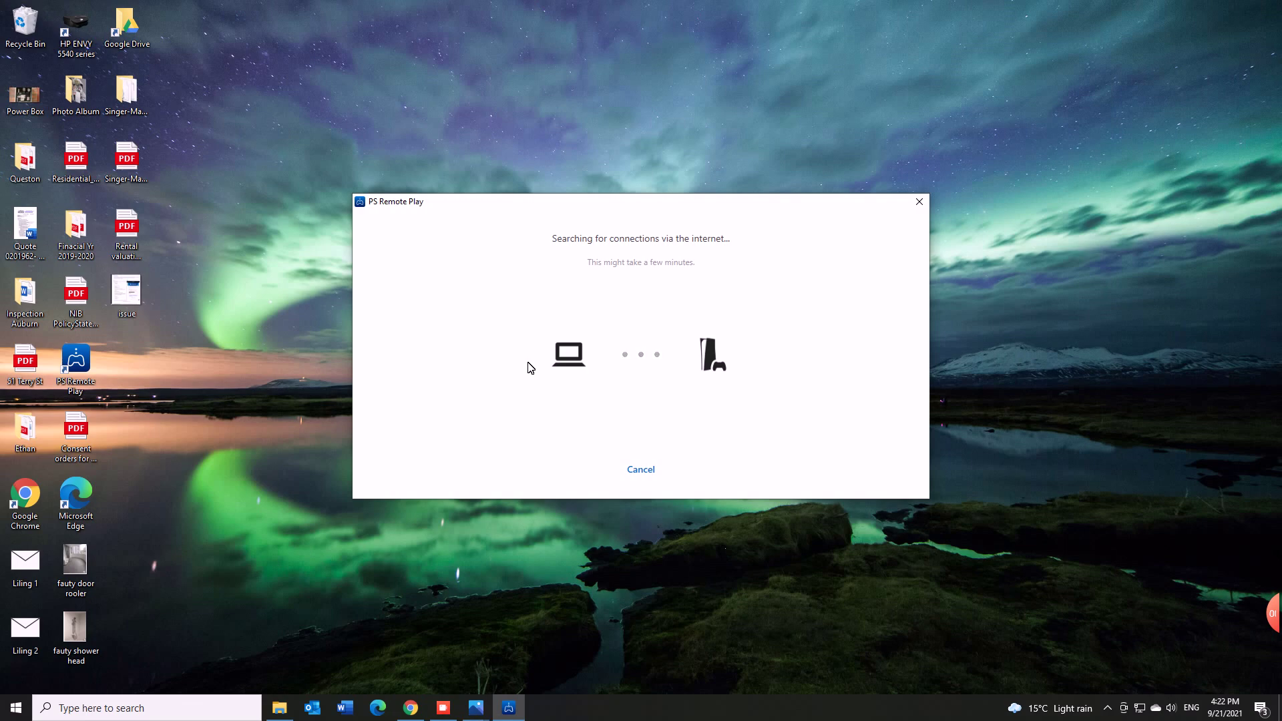
Step: Untick Windows 8 compatibility mode in the PS Remote Play shortcut's properties and apply the change
right_click(87, 366)
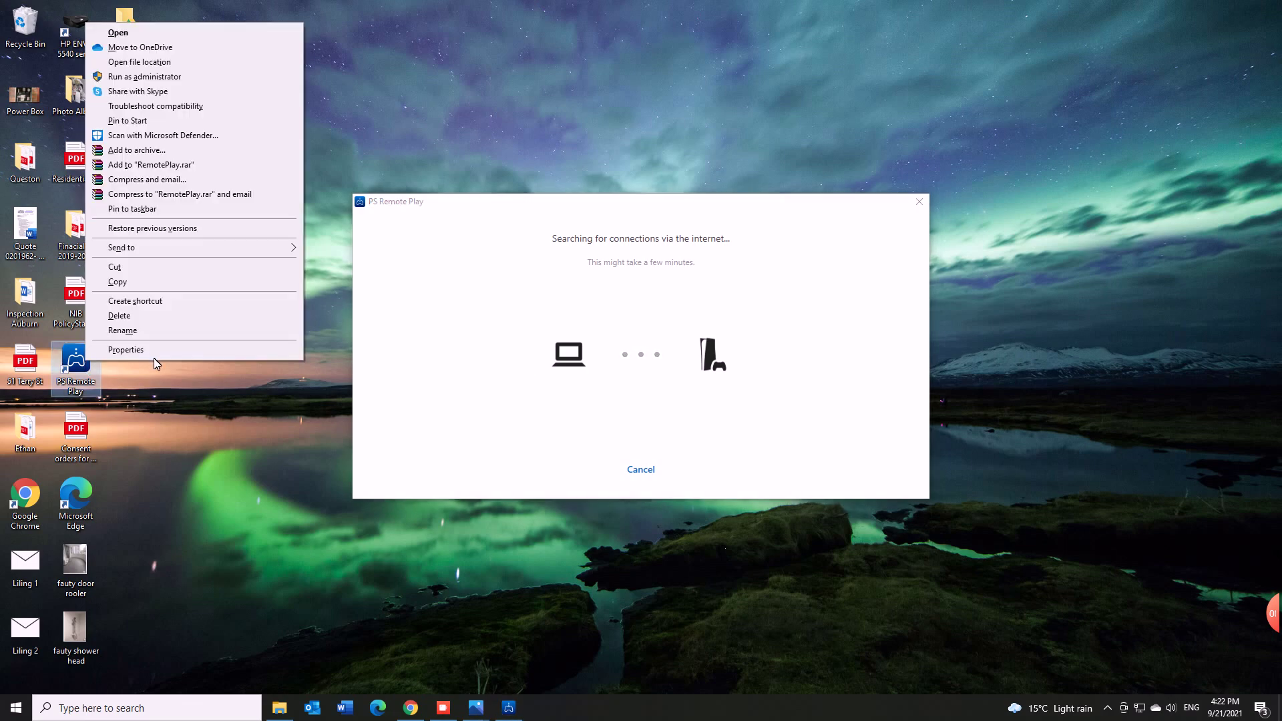
click(152, 351)
drag(247, 334, 386, 127)
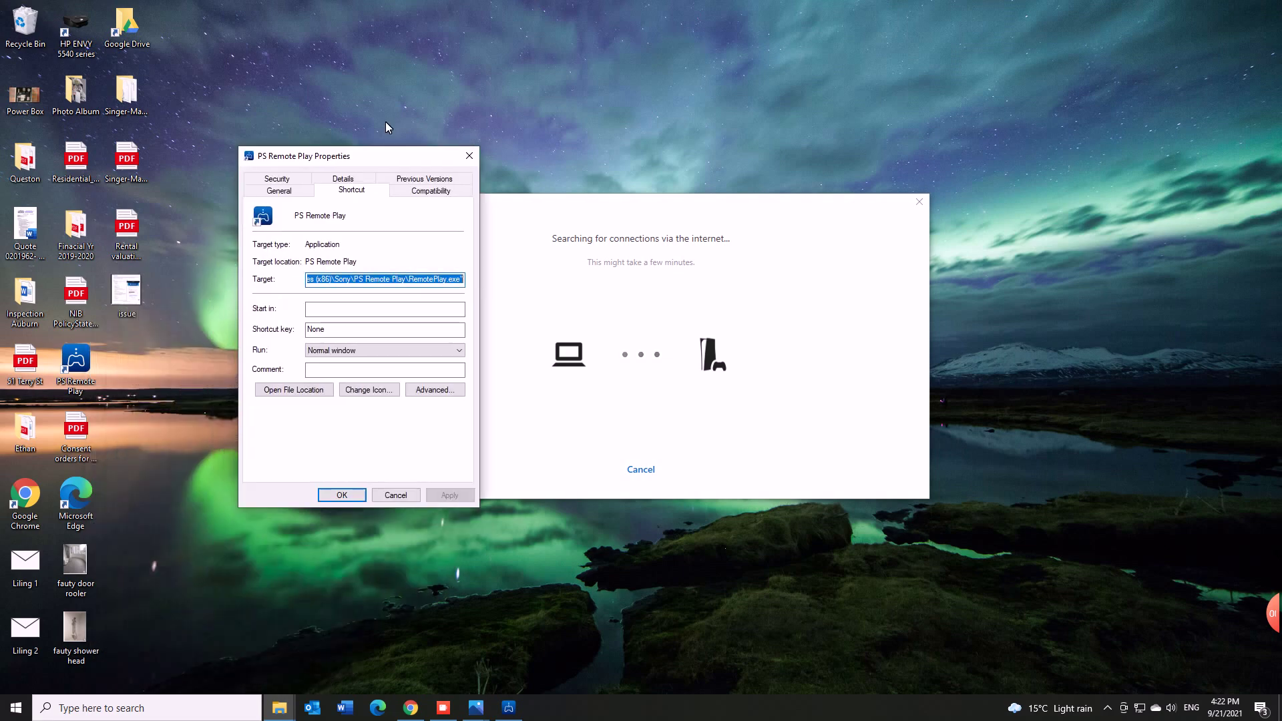
click(386, 128)
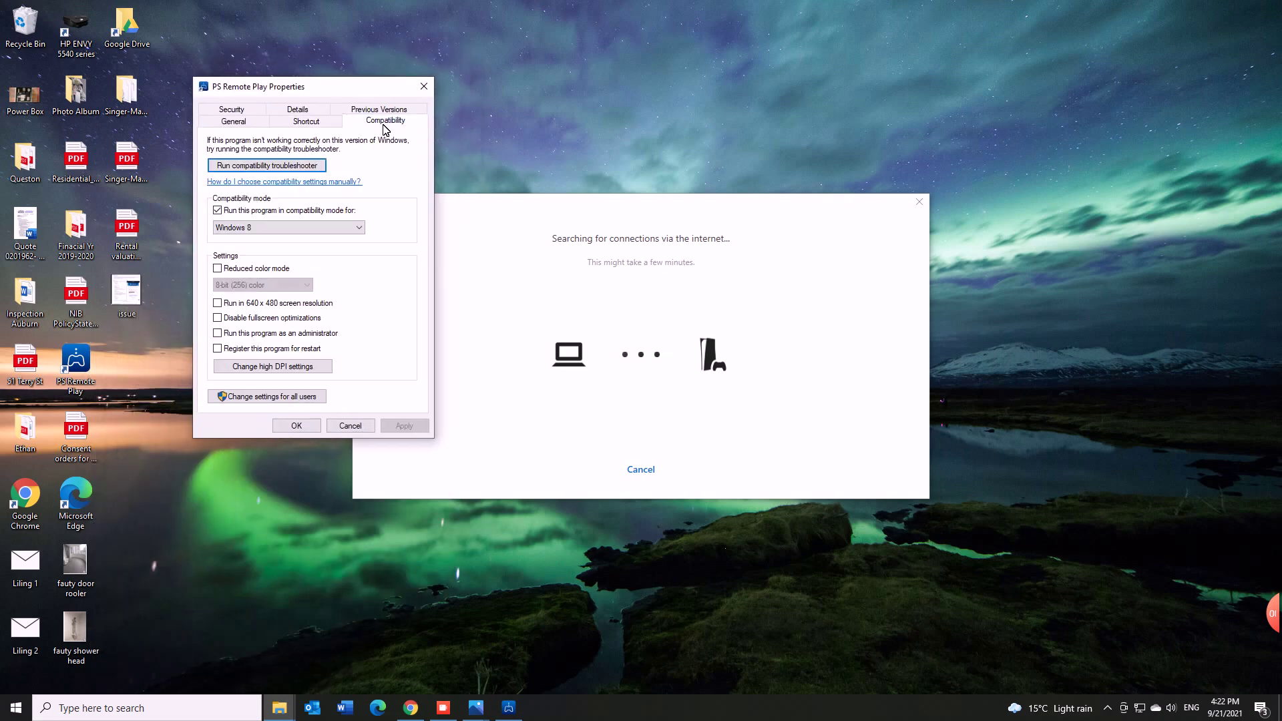
click(252, 209)
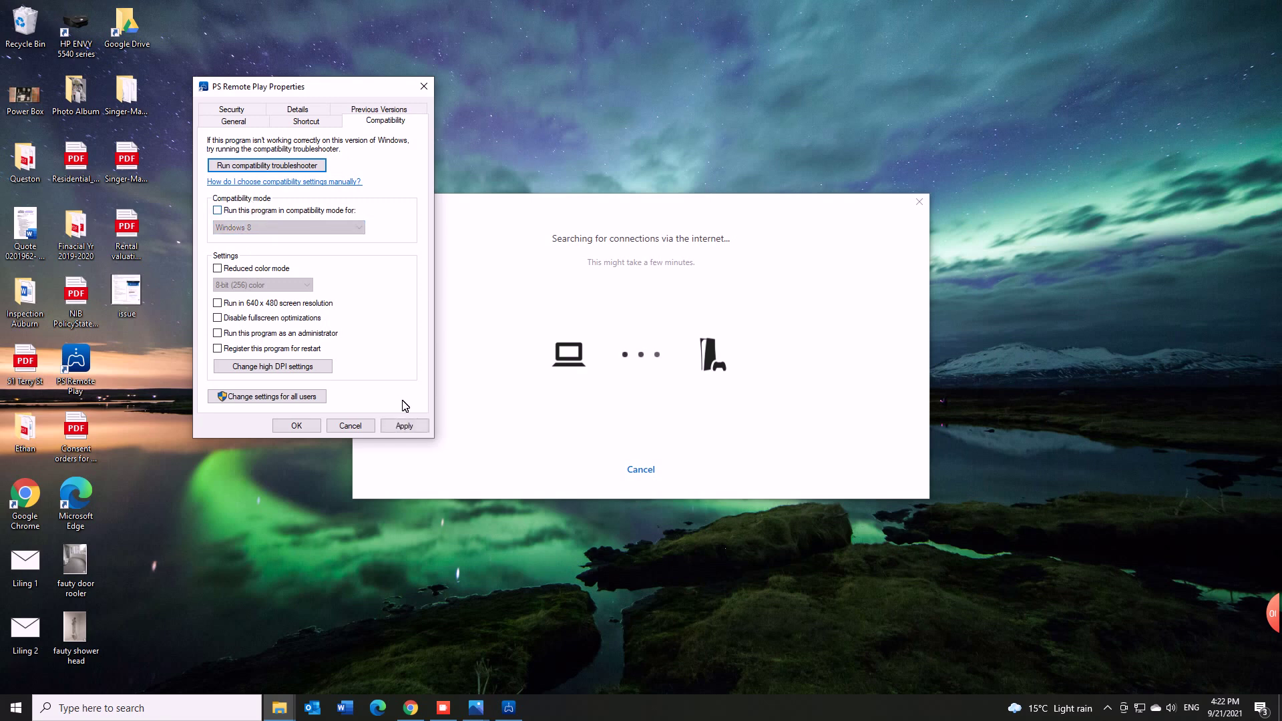
click(402, 426)
click(297, 426)
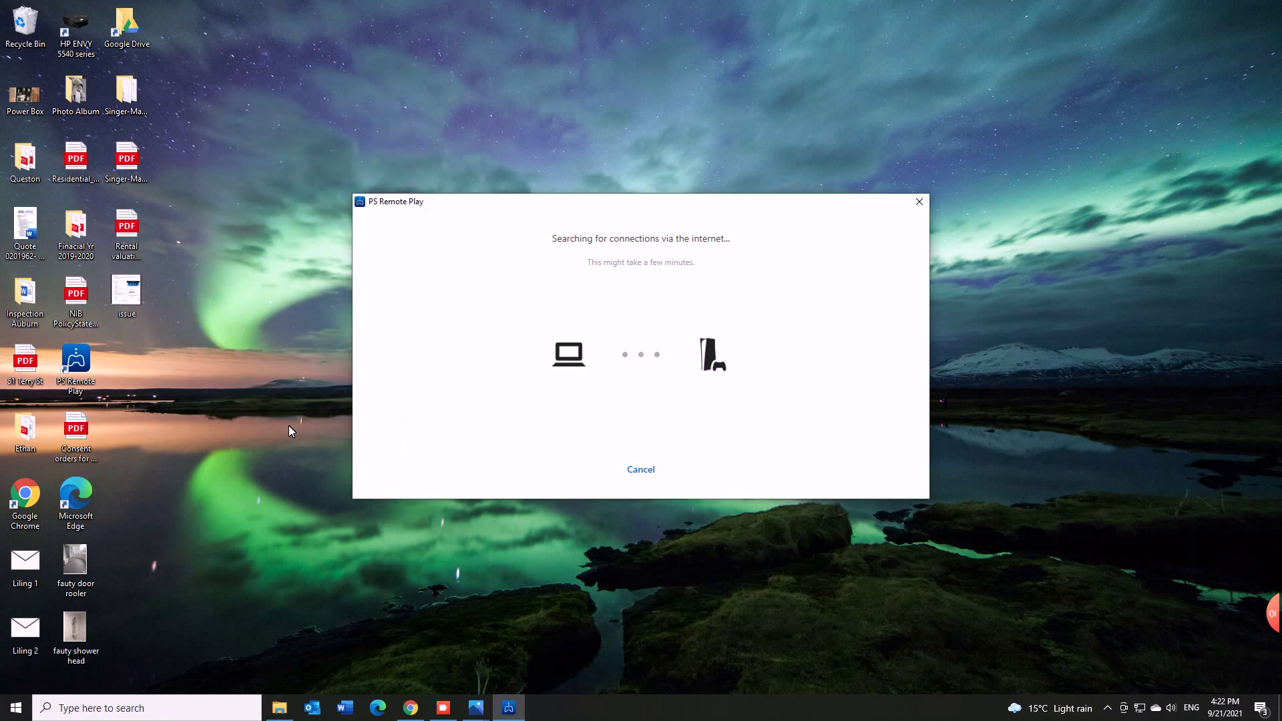